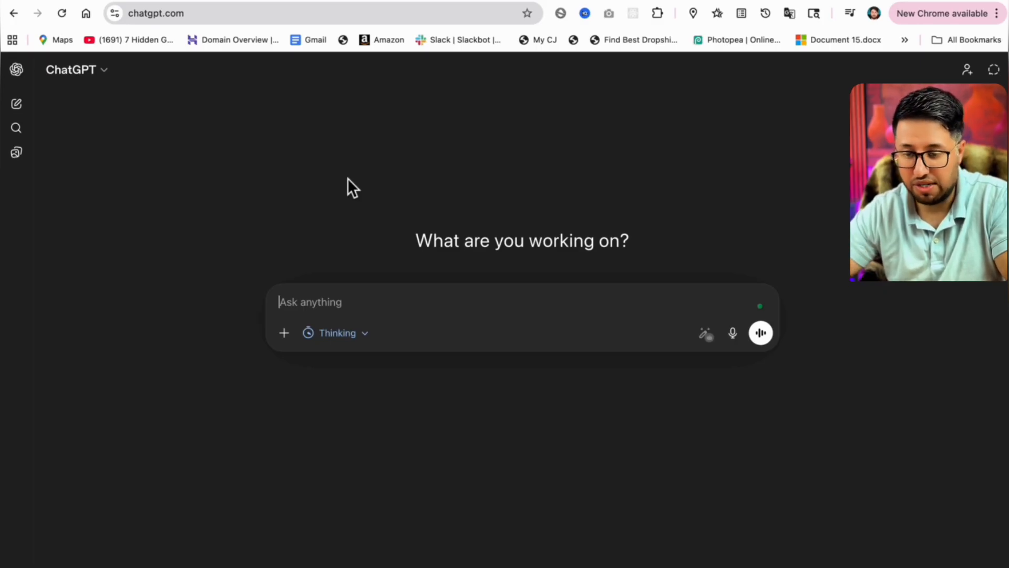
Open the chat history sidebar.
click(15, 73)
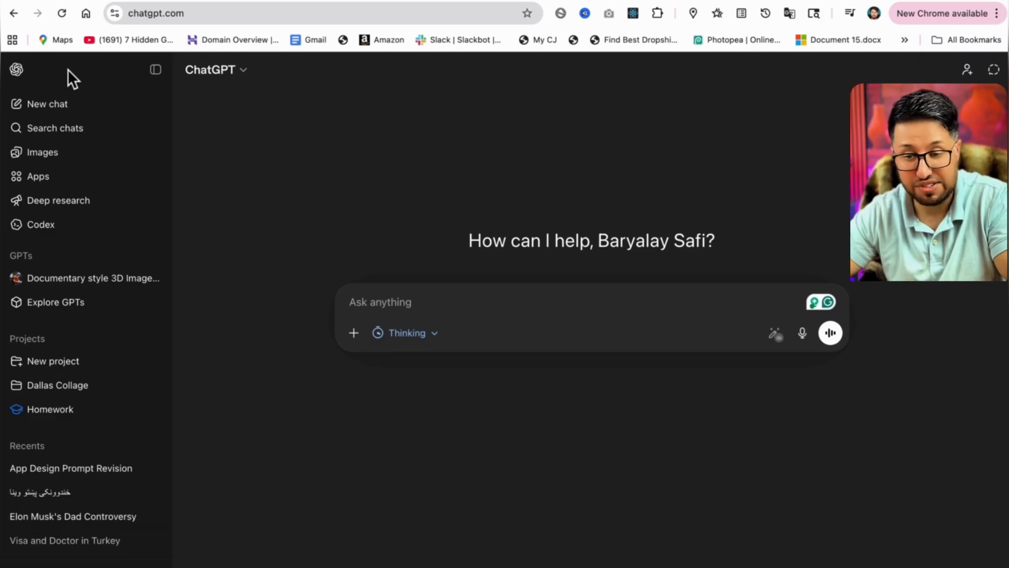
click(155, 68)
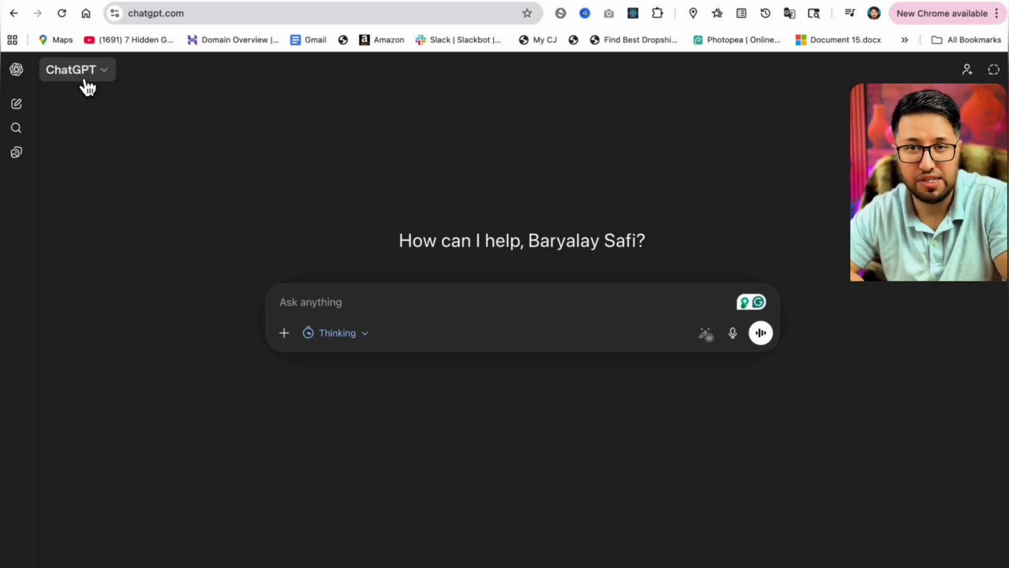
click(112, 75)
click(113, 75)
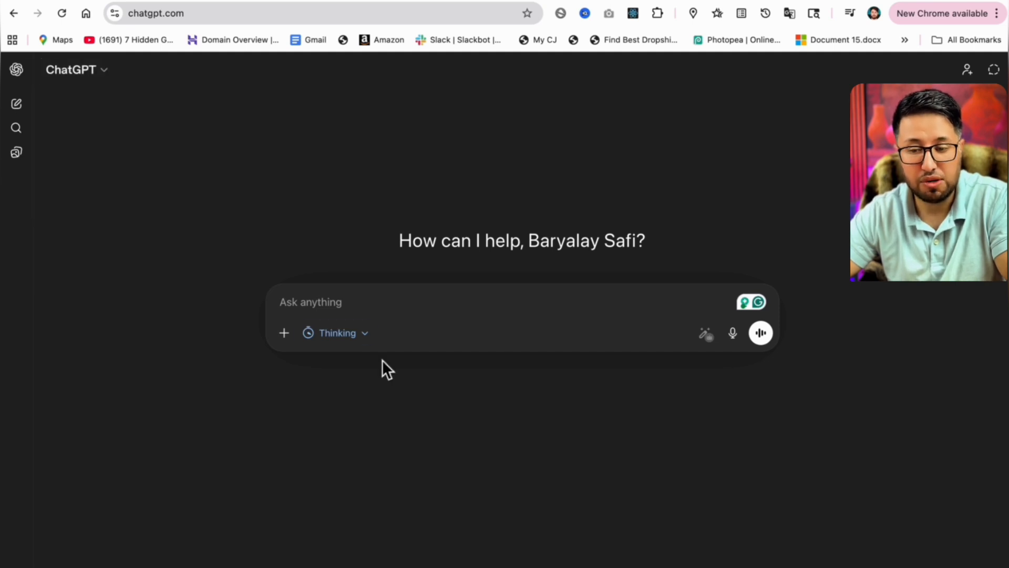
click(374, 306)
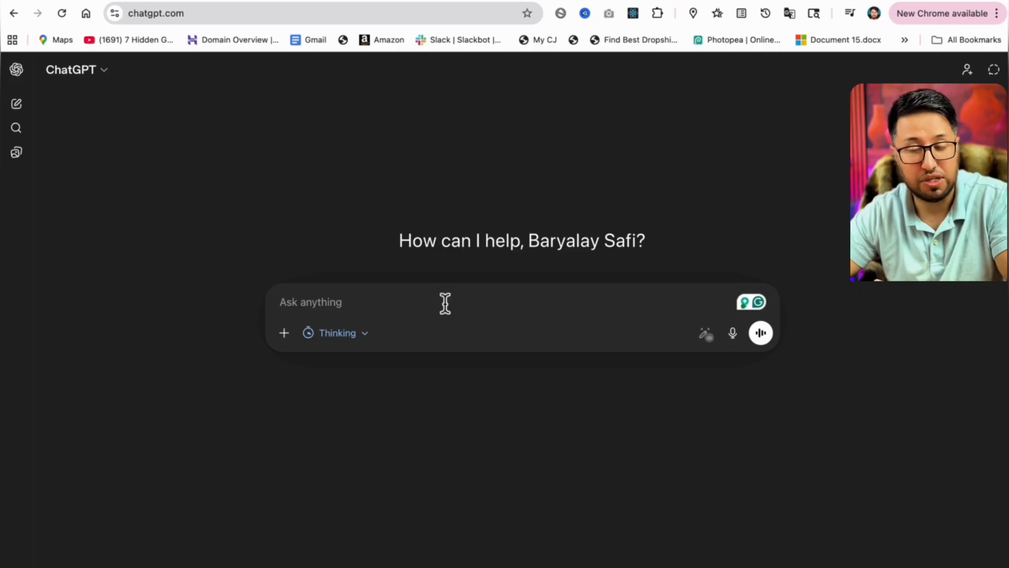
click(17, 71)
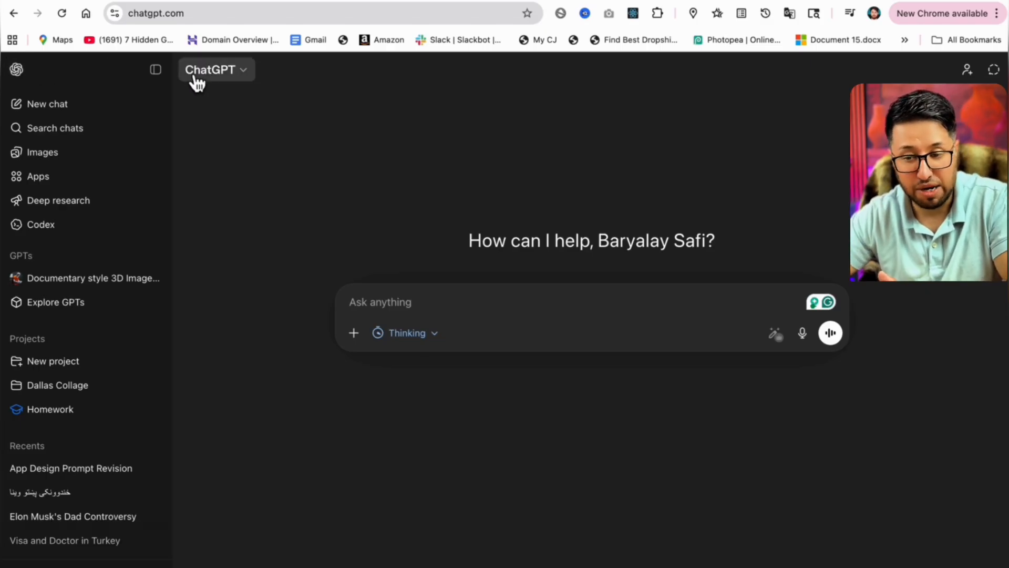
click(153, 69)
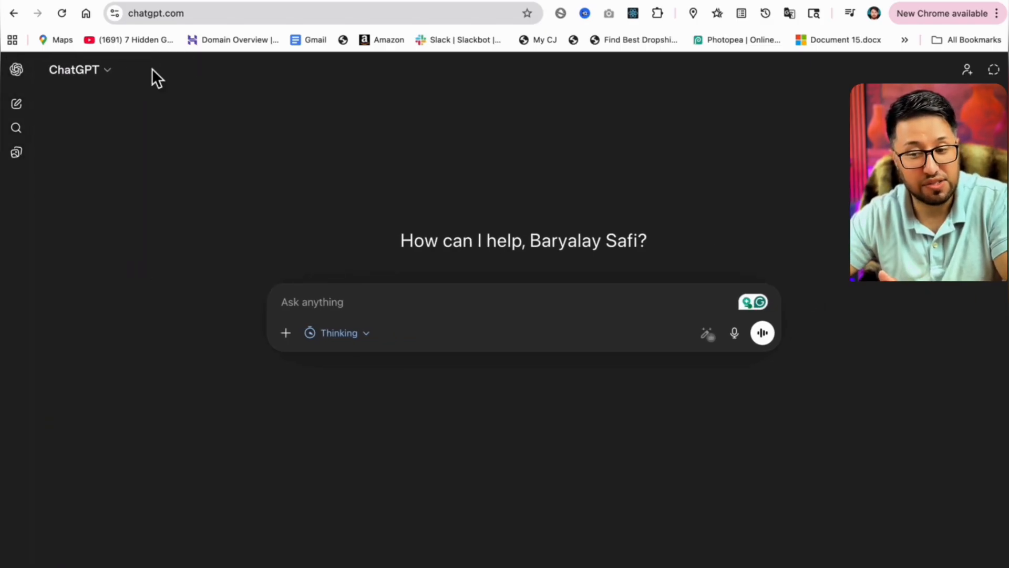
click(17, 72)
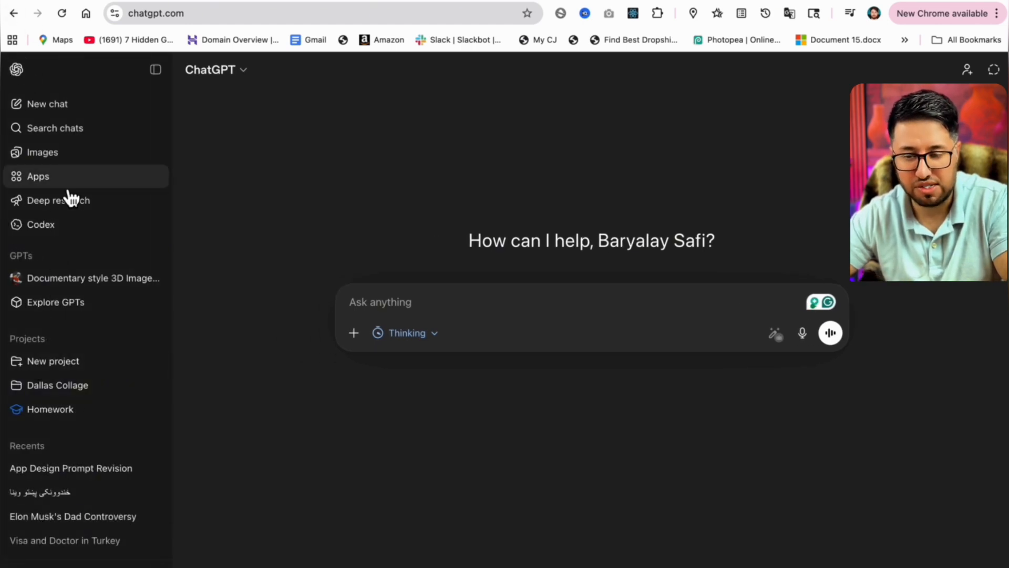
Rename the recent chat App Design Prompt Revision to amazon paid media budget split.
scroll(63, 266, down, 6)
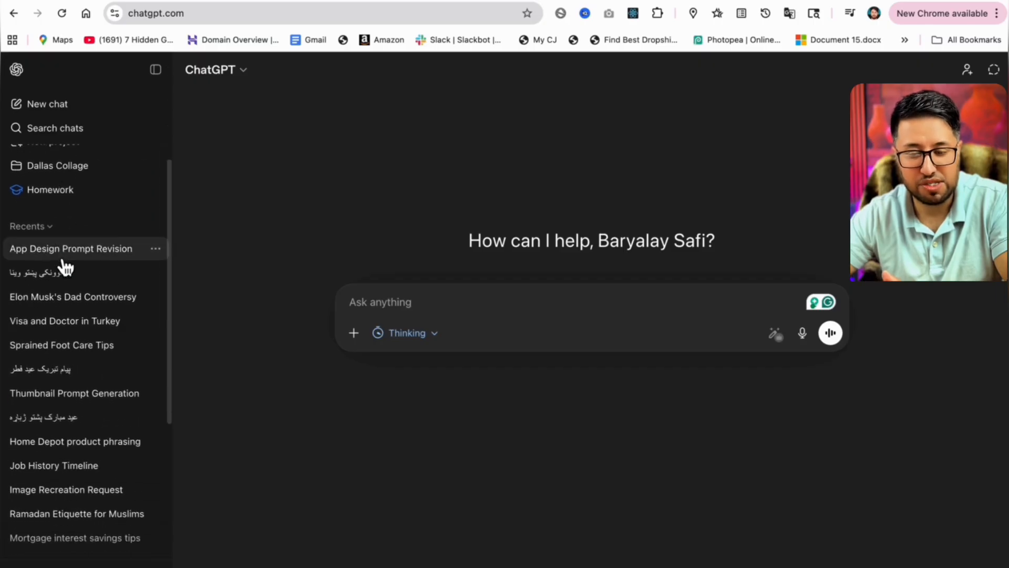
scroll(66, 268, down, 6)
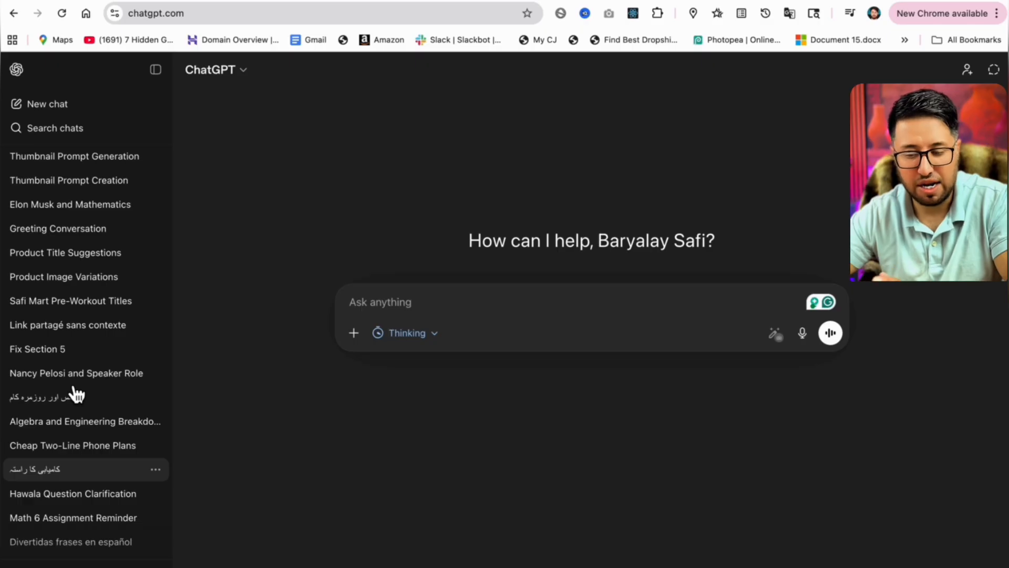
scroll(105, 247, up, 12)
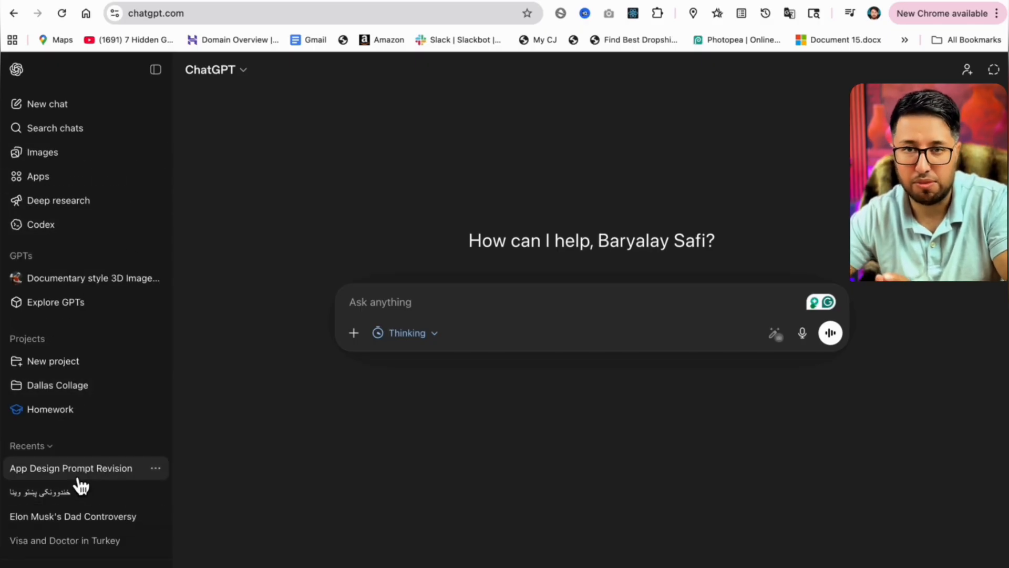
click(165, 475)
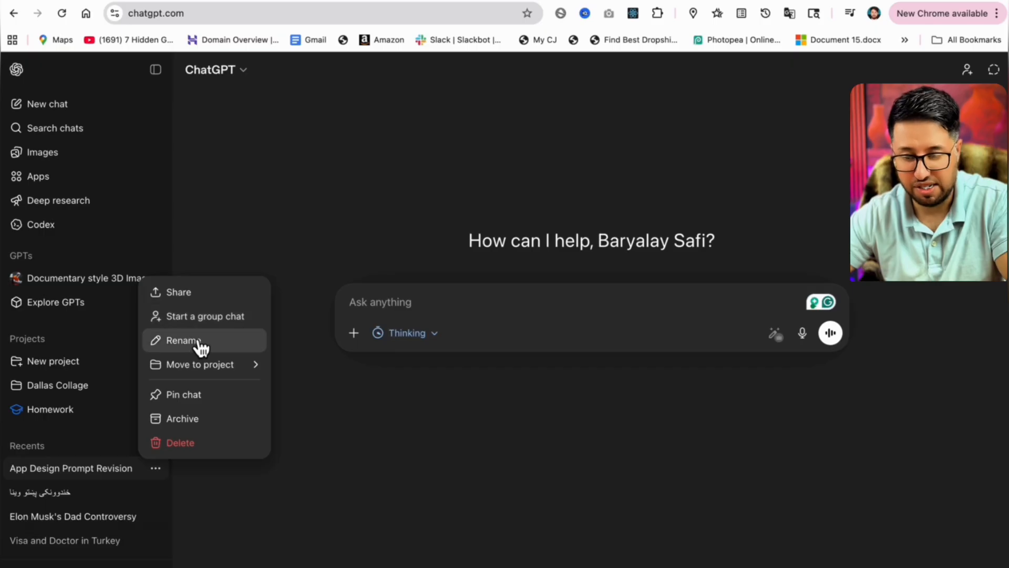
mouse_move(191, 369)
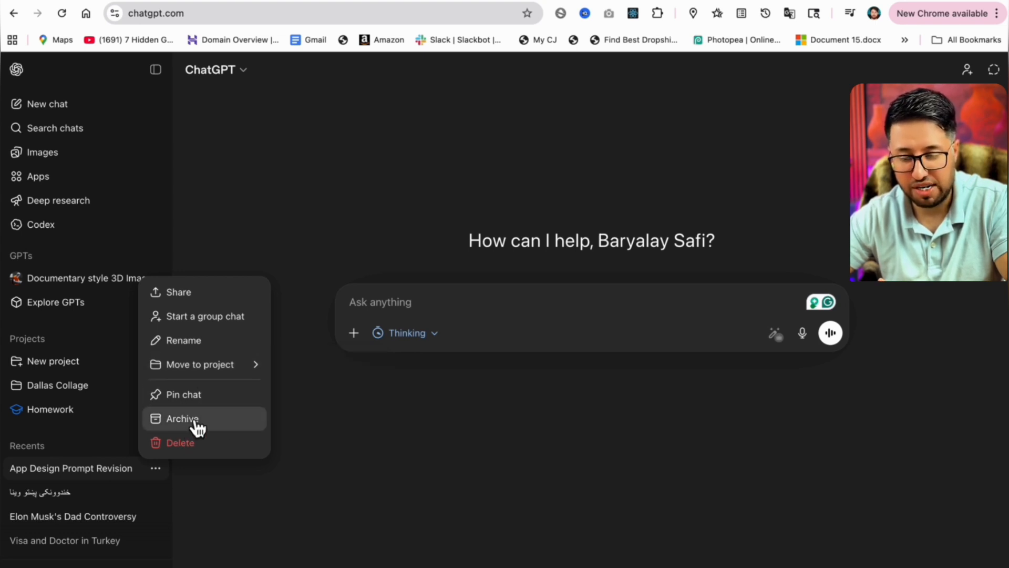
mouse_move(245, 370)
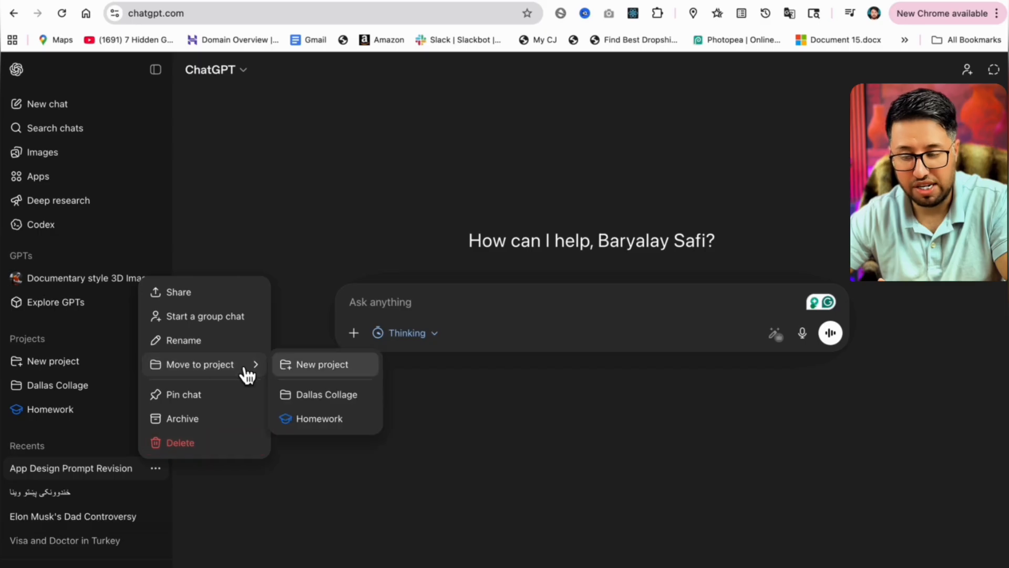
click(197, 340)
key(BackSpace)
text(amazon)
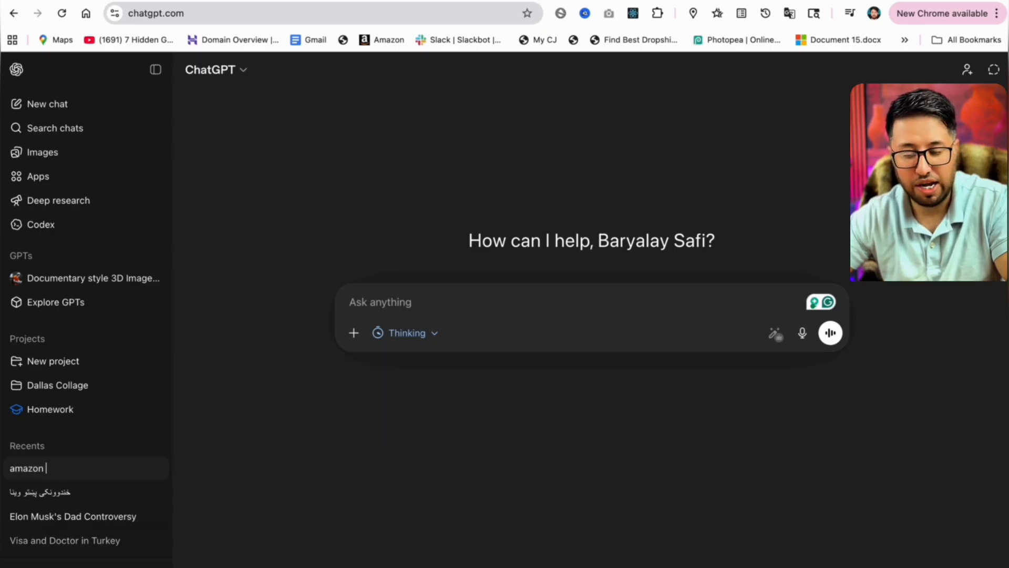
text( paid media )
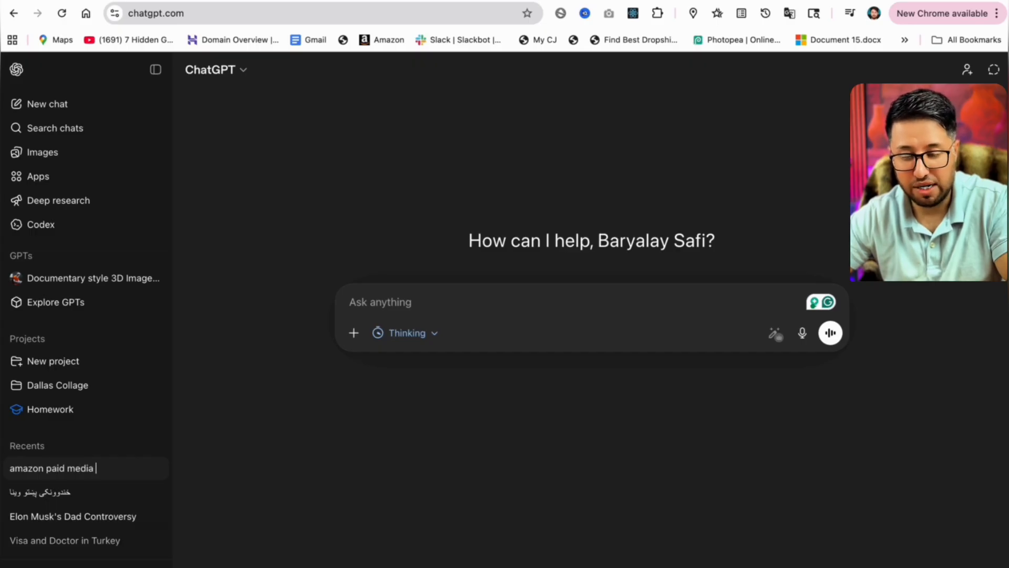
text(budget spli)
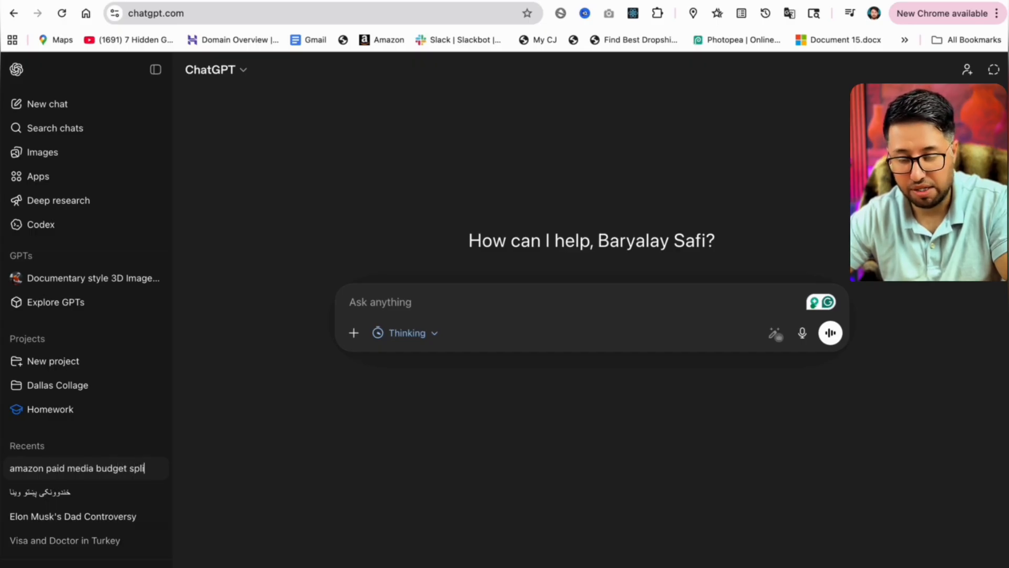
text(t)
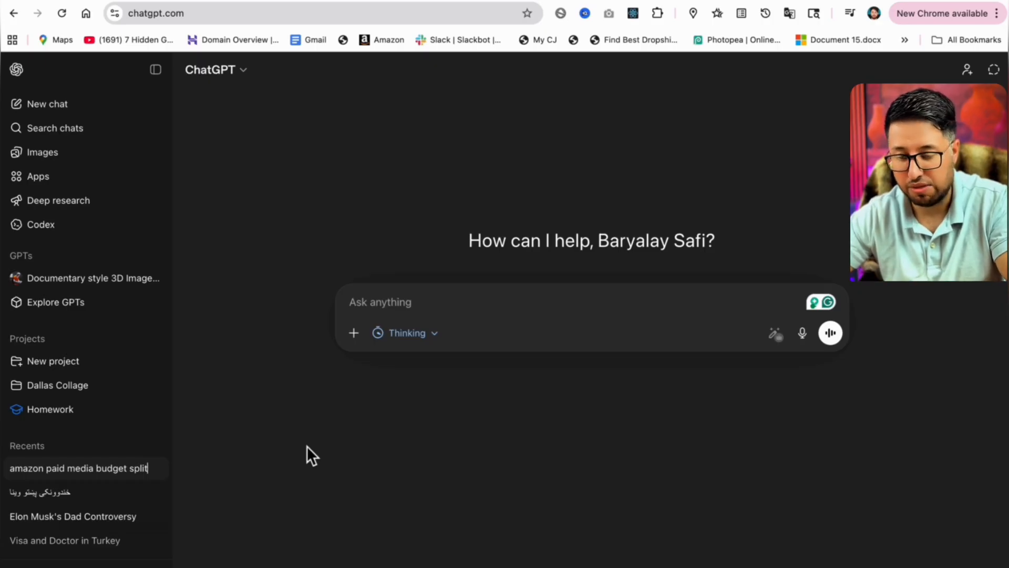
key(Return)
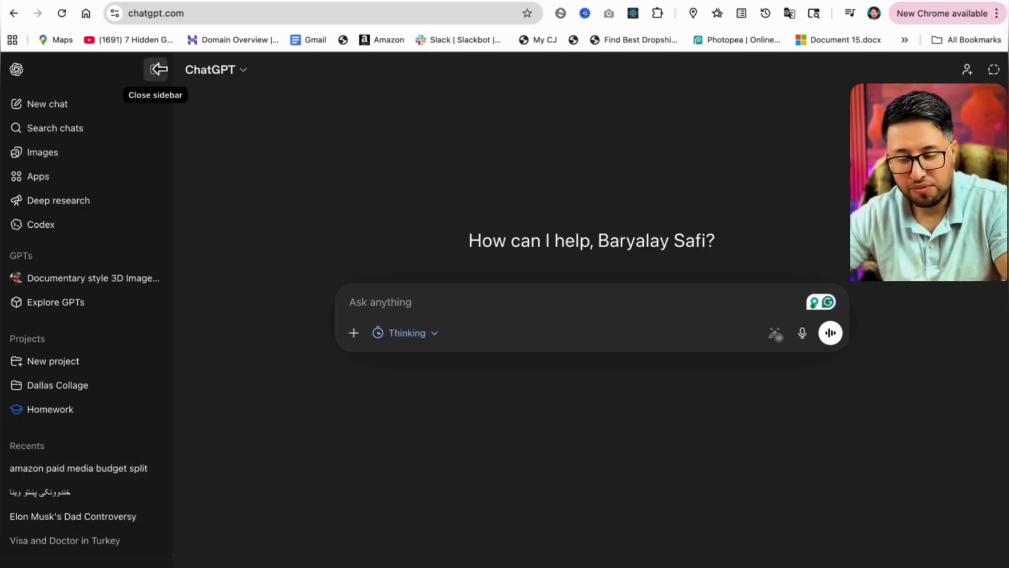
Search the chats for tagline and close the search.
click(63, 135)
click(713, 202)
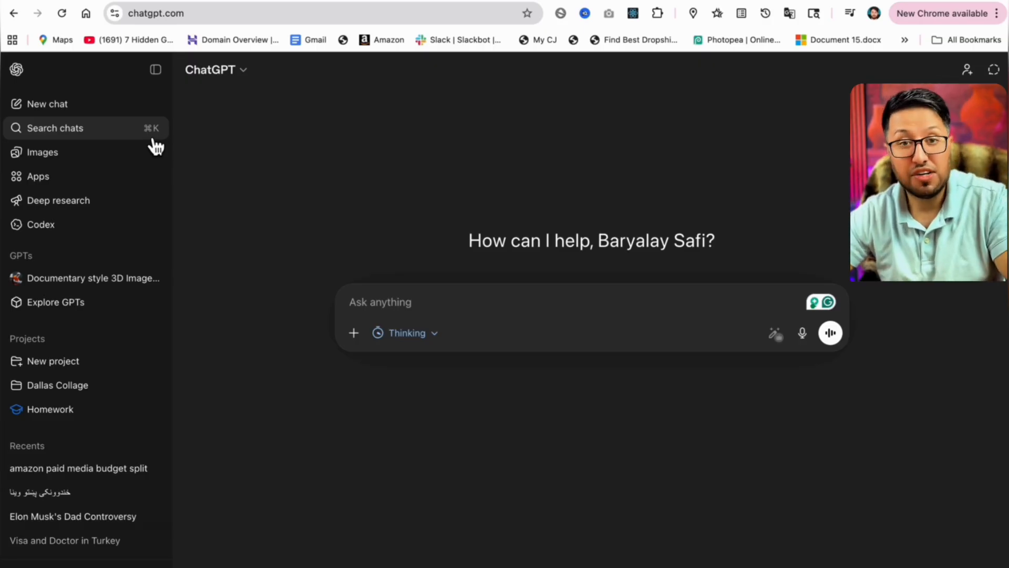
click(104, 142)
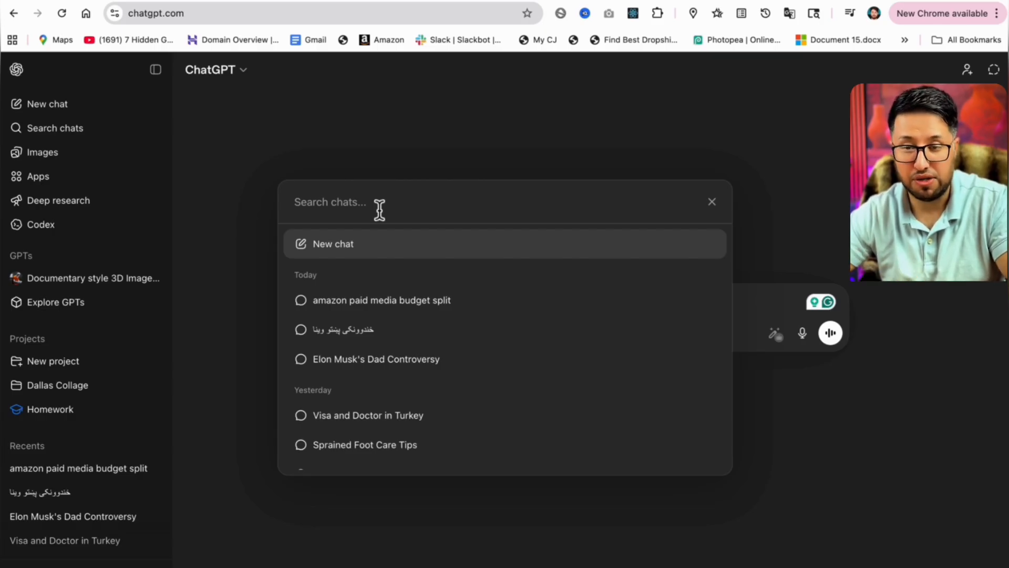
text(tagline)
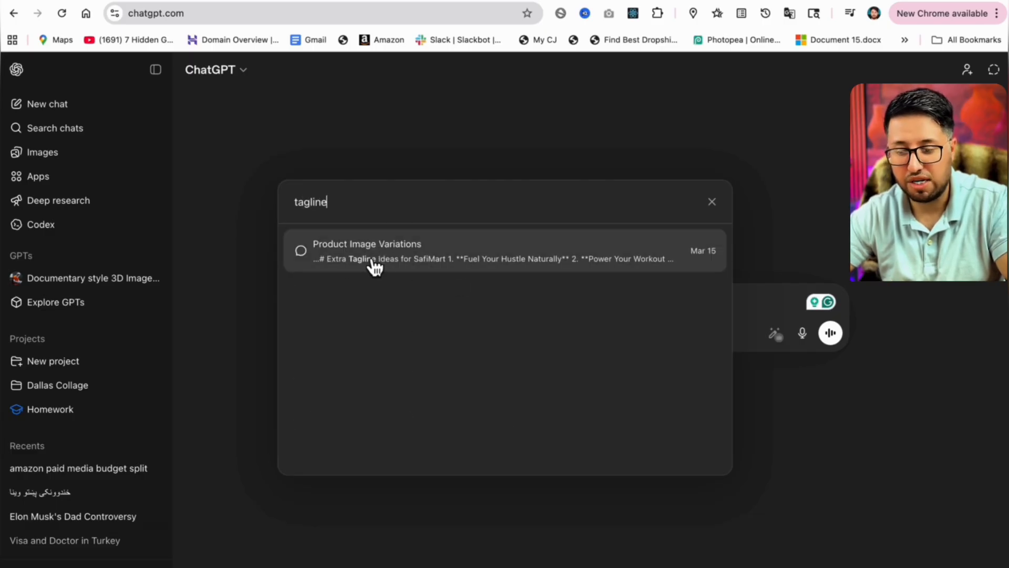
key(Escape)
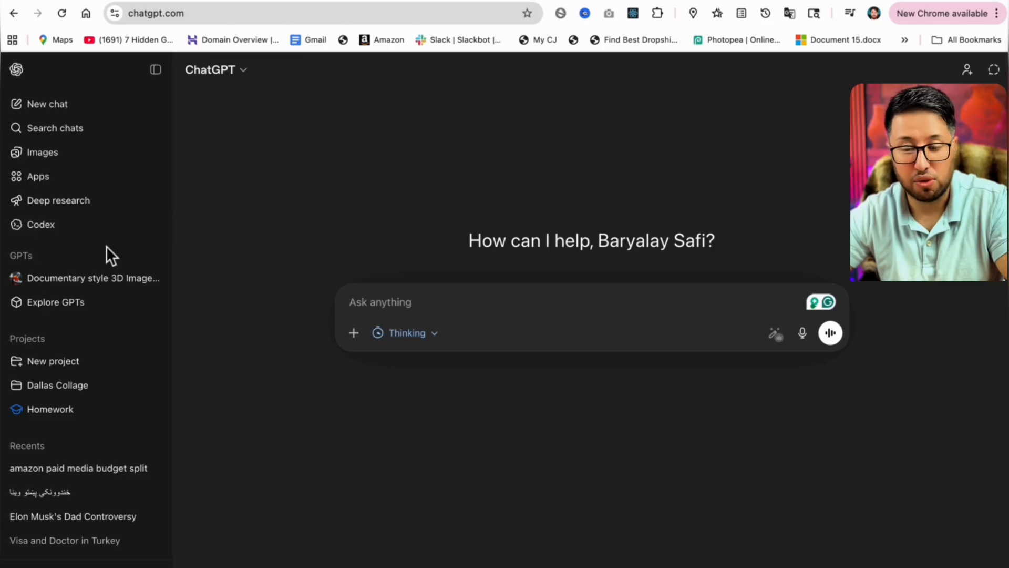
Create a new project named amazon FBA.
scroll(121, 347, down, 2)
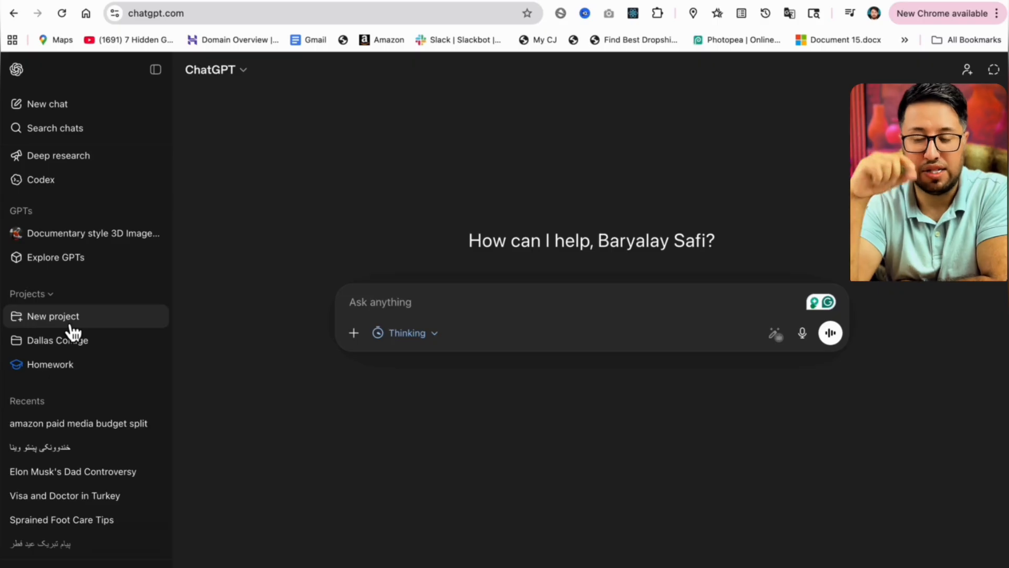
click(37, 322)
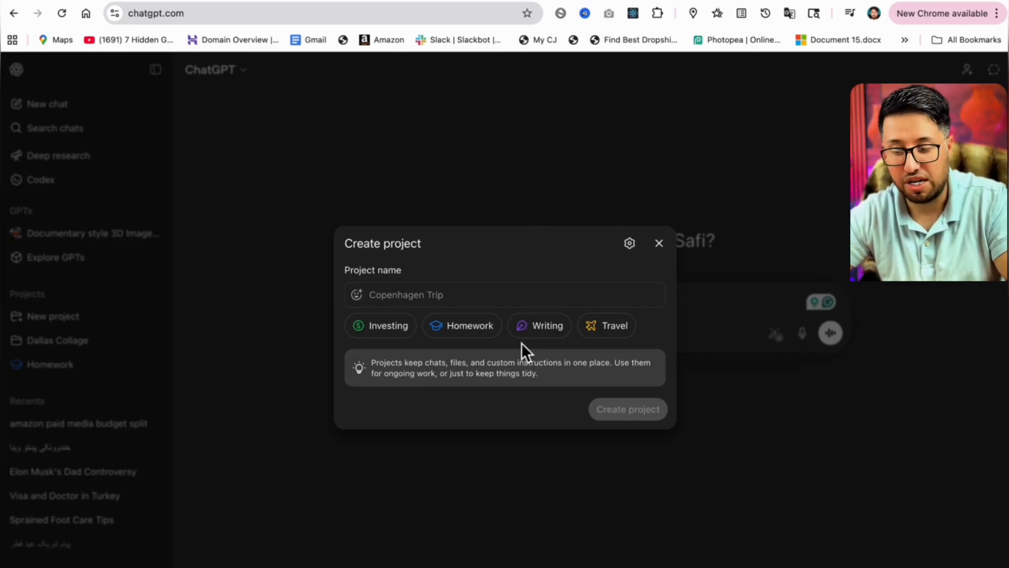
text(amazon FBA)
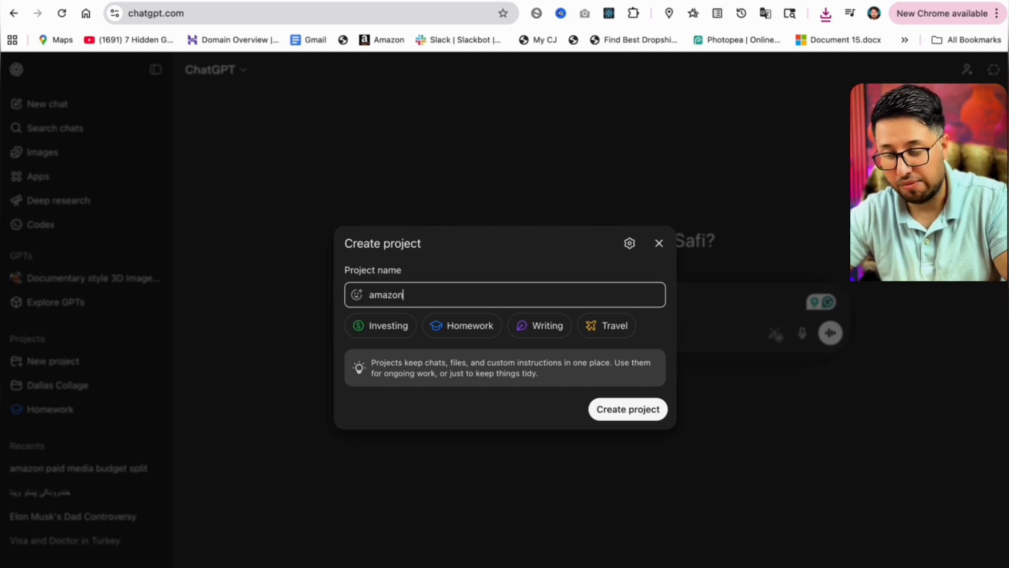
click(633, 418)
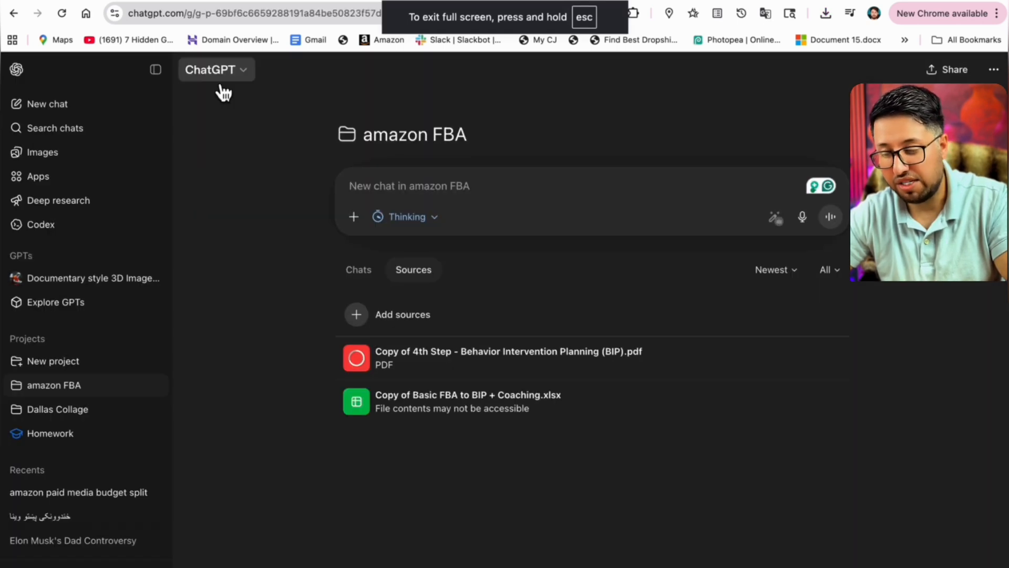
Open the amazon FBA project and view its Chats and Sources lists.
click(59, 112)
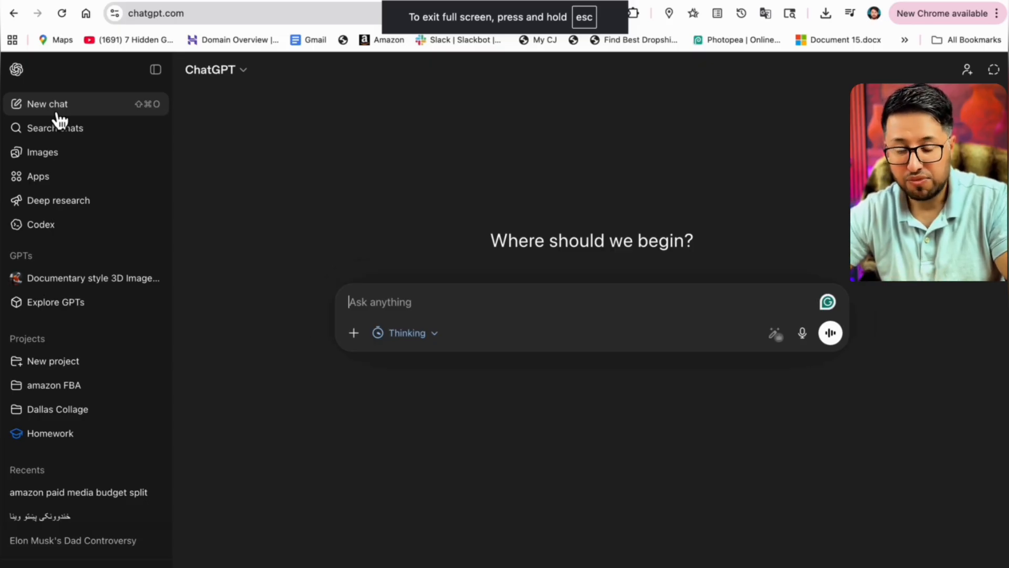
triple_click(79, 387)
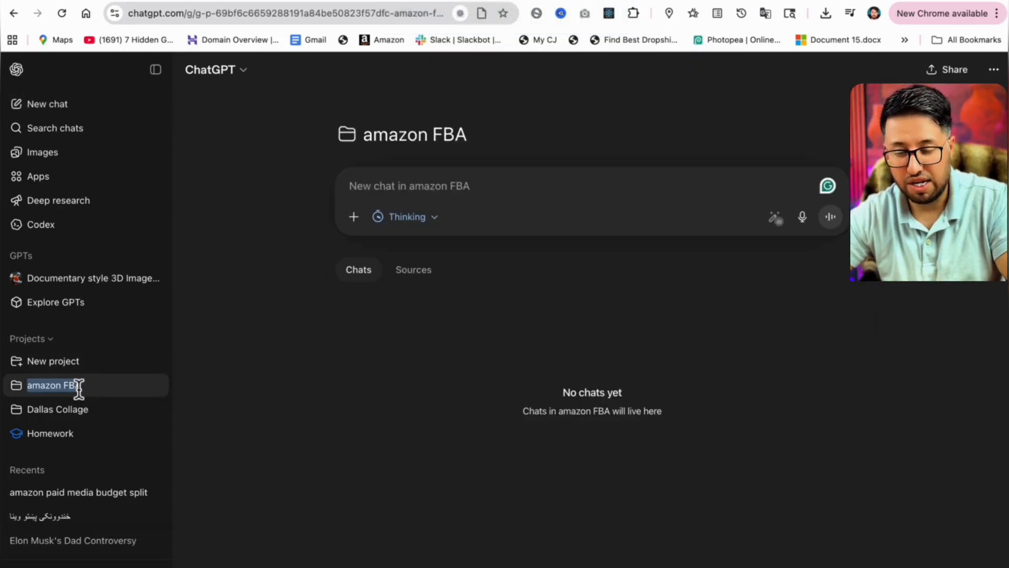
click(428, 279)
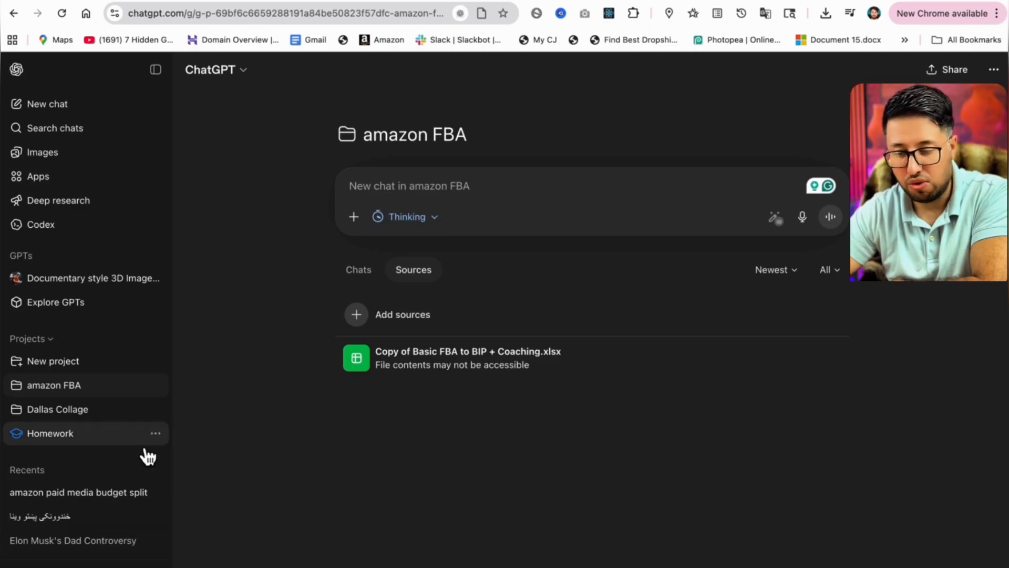
click(47, 105)
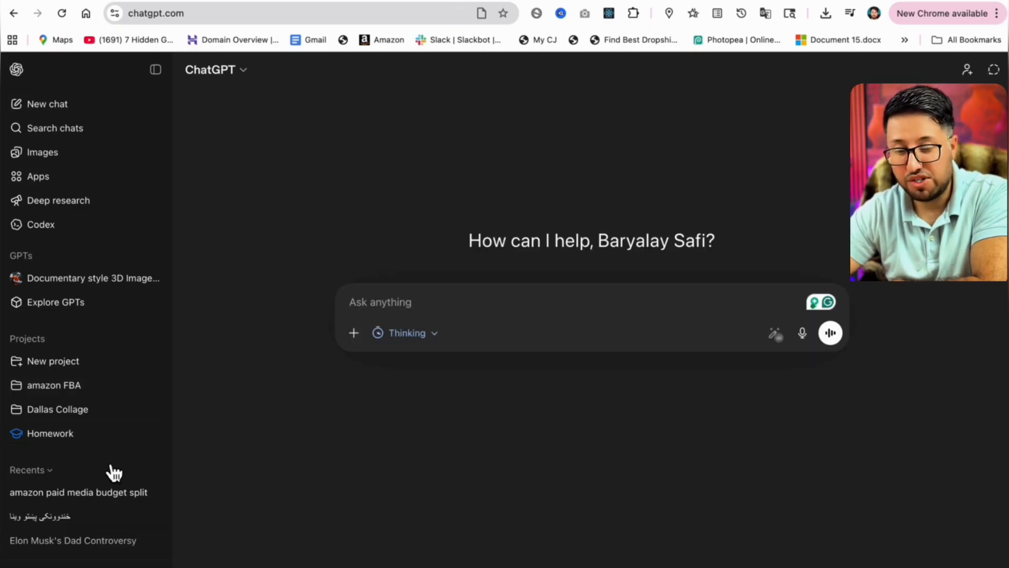
click(65, 394)
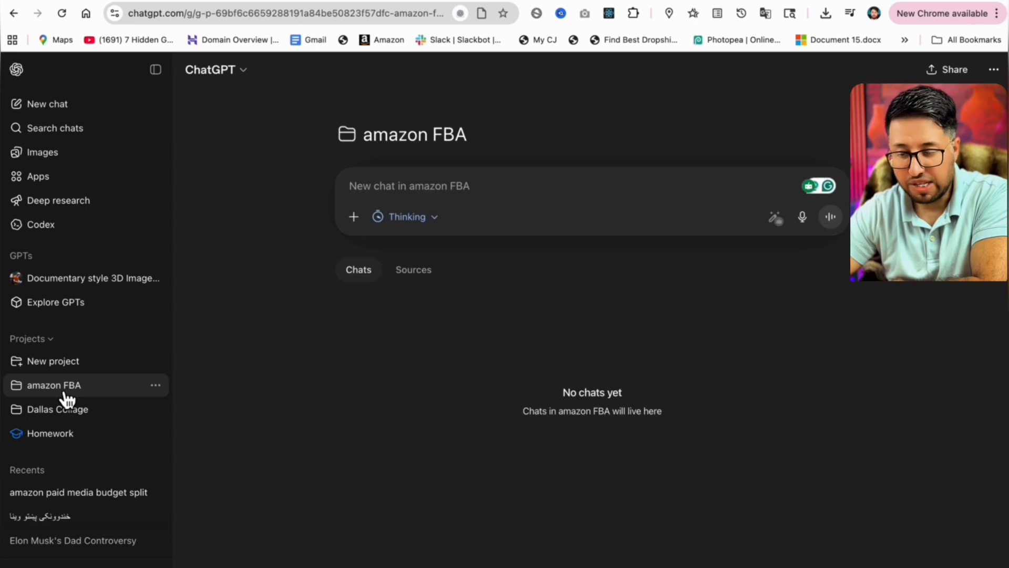
click(421, 281)
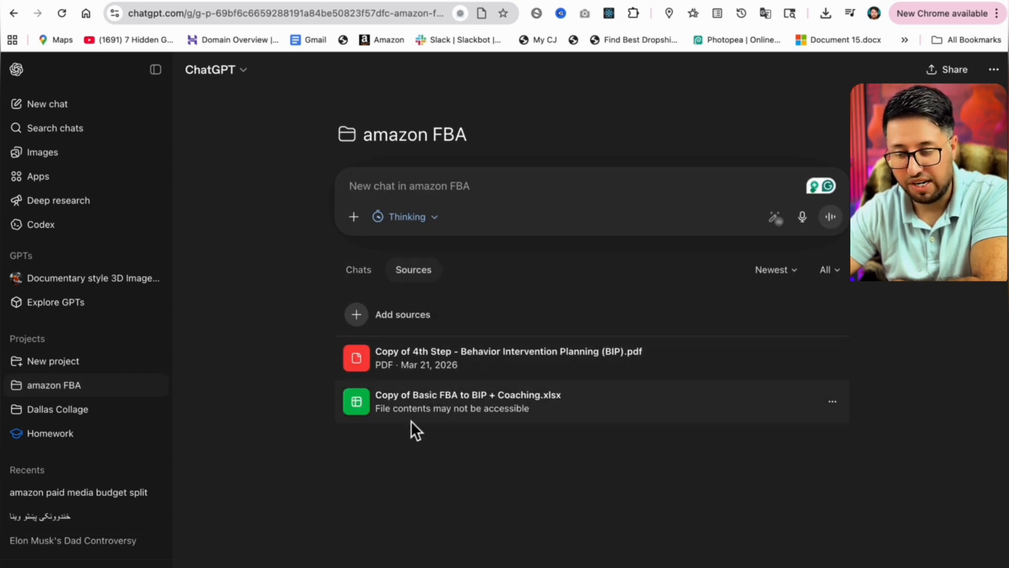
Open the Copy of Basic FBA to BIP + Coaching.xlsx source and inspect the sources' options menus.
click(446, 409)
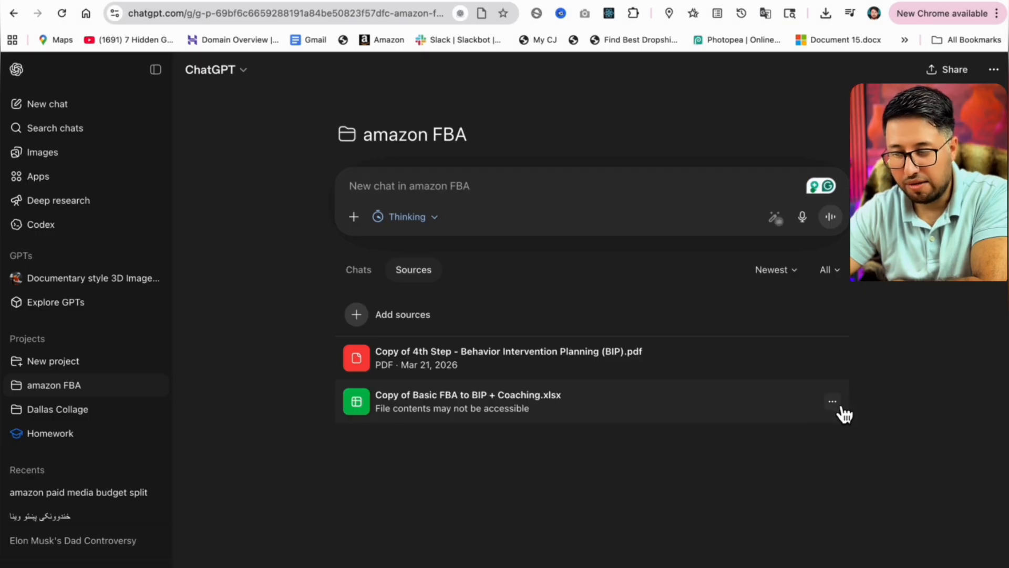
click(839, 406)
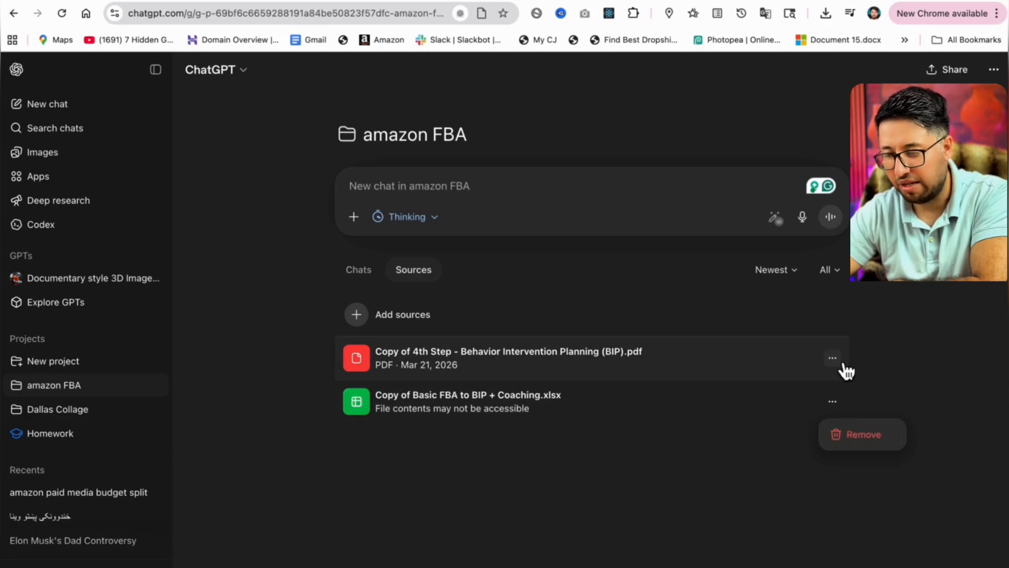
click(841, 364)
click(630, 455)
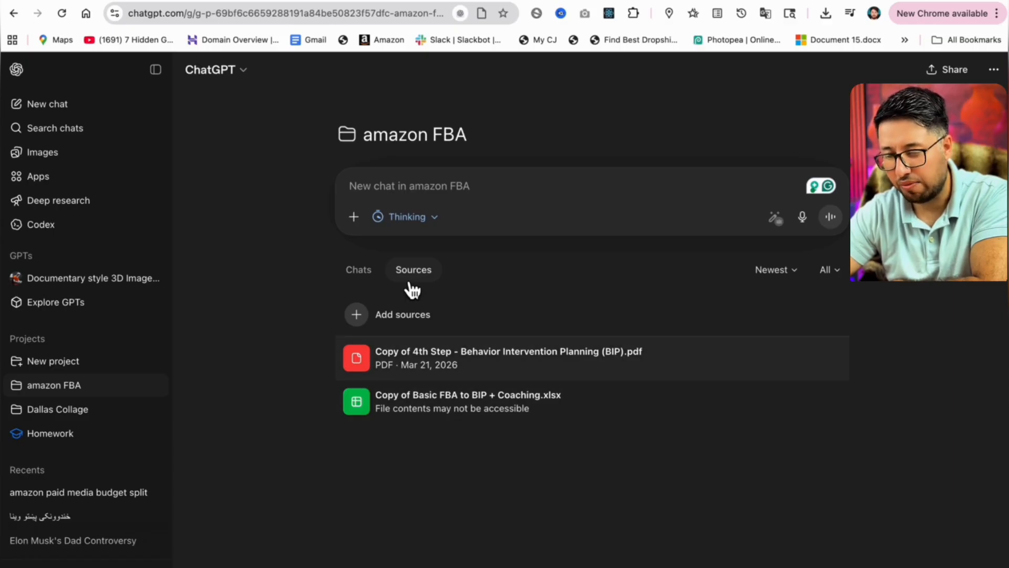
Open the Add sources dialog in the amazon FBA project to view its upload options, then close it.
click(408, 328)
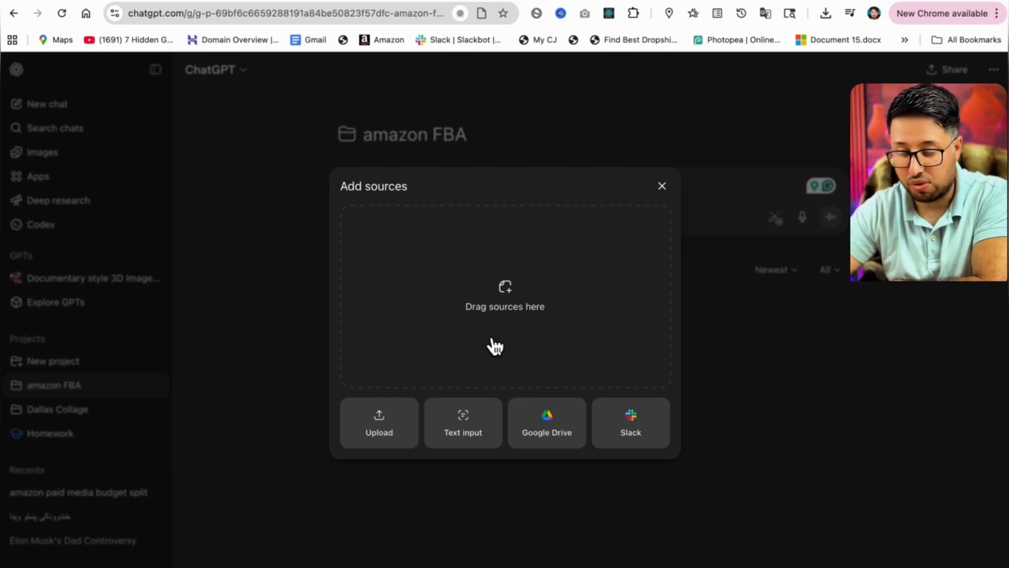
click(662, 187)
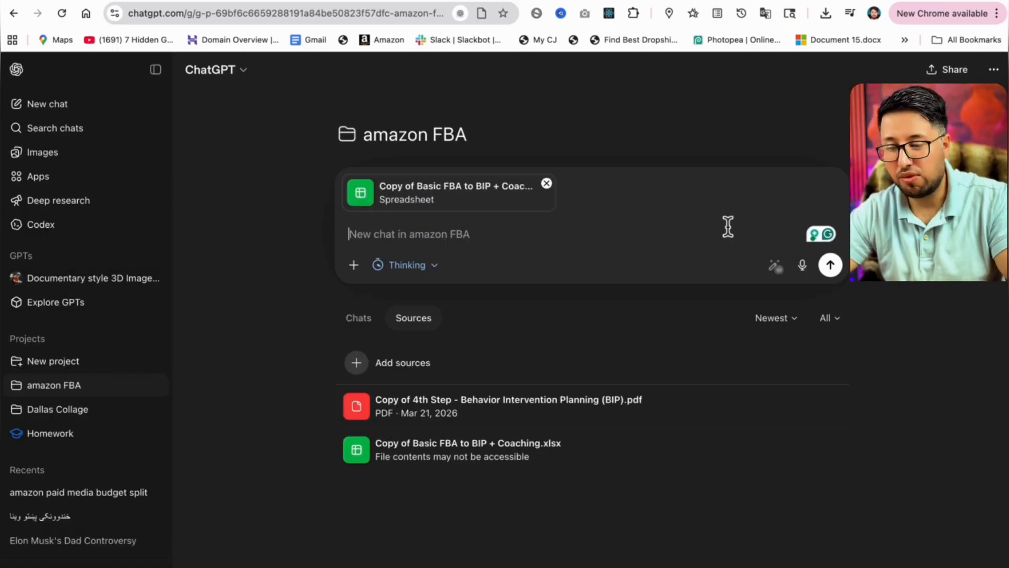
Send a project chat with the Basic FBA spreadsheet attached: summarize the top-performing channels and highlight any budget of the fba.
text(summ)
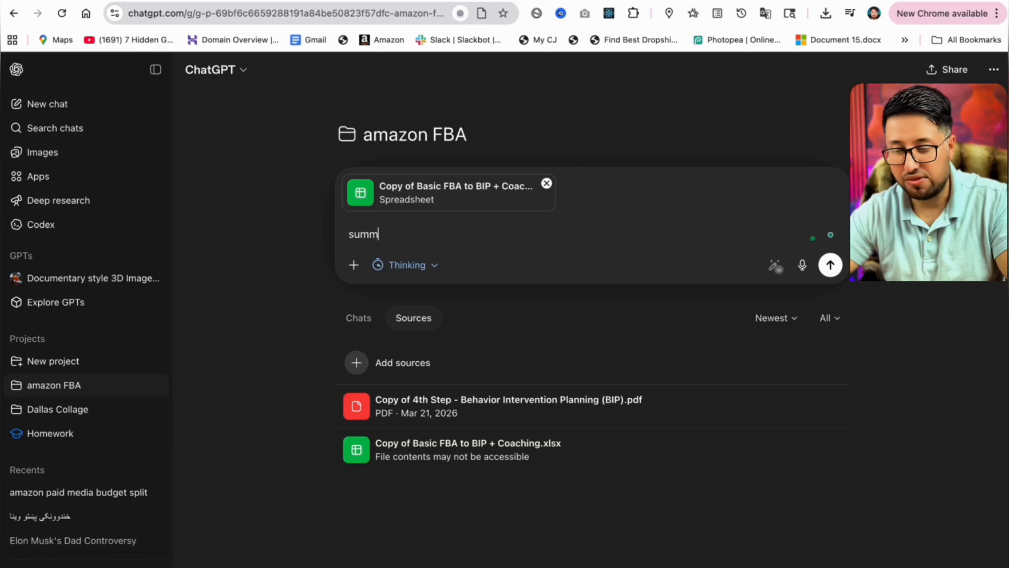
text(ariz)
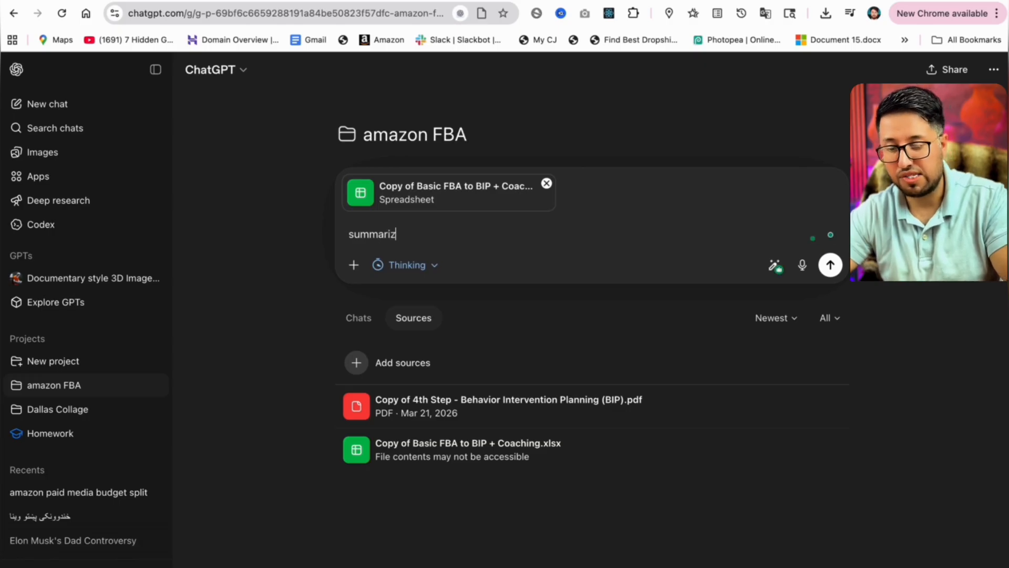
text(e the top-)
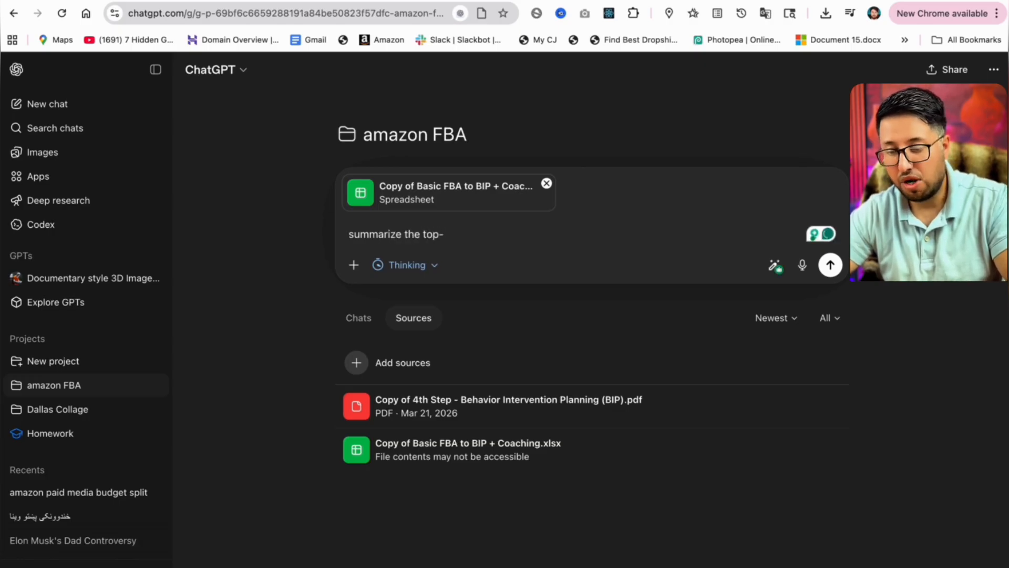
text(performing ch)
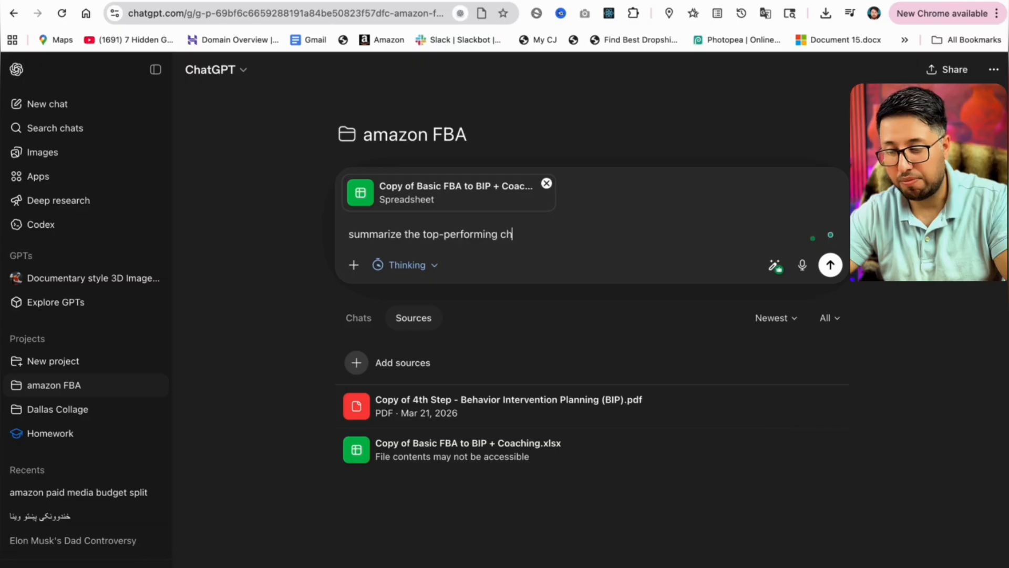
text(annels and highlight an)
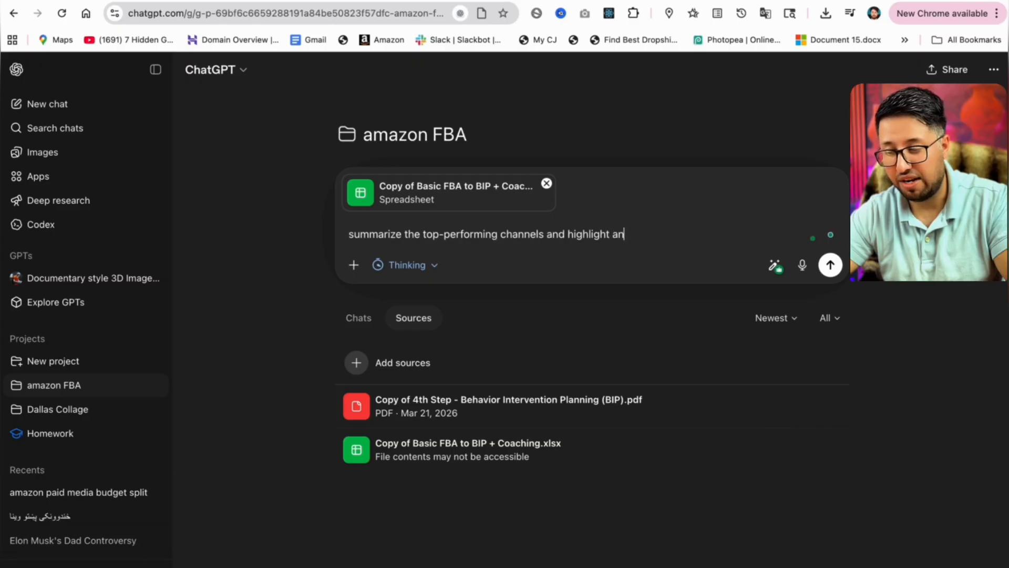
text(y budget of)
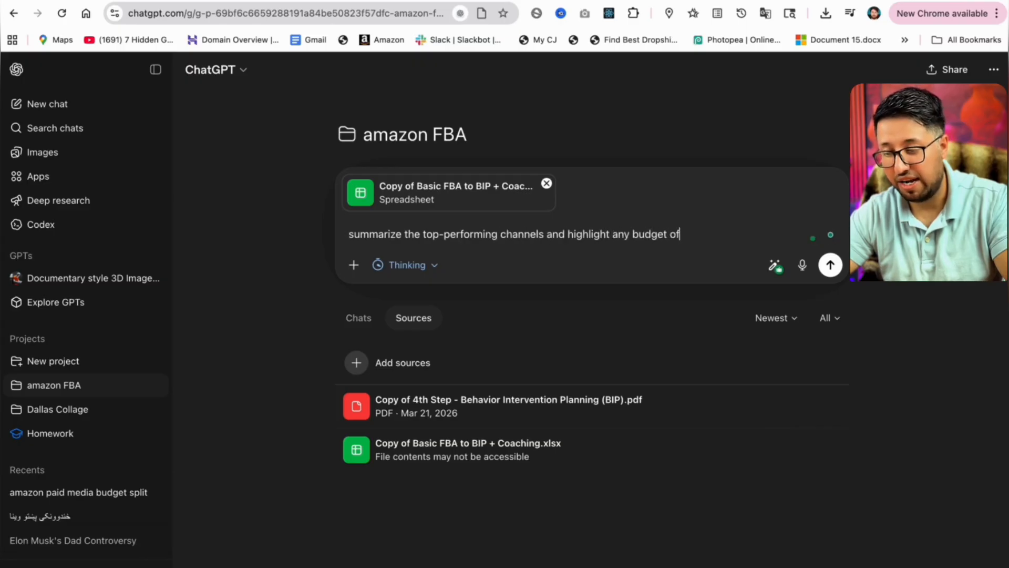
text( the am)
key(BackSpace)
key(BackSpace)
text(fba)
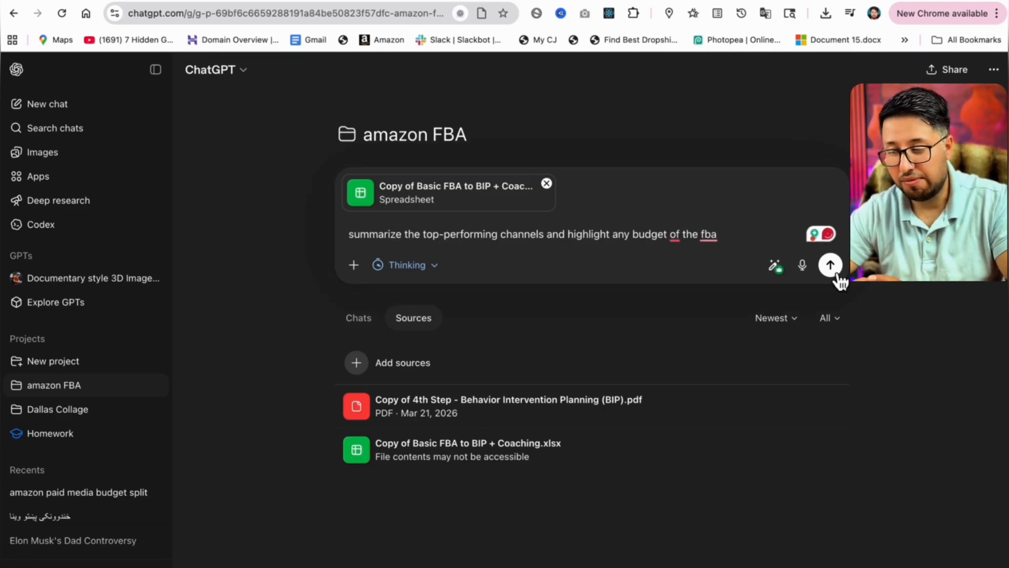
click(833, 270)
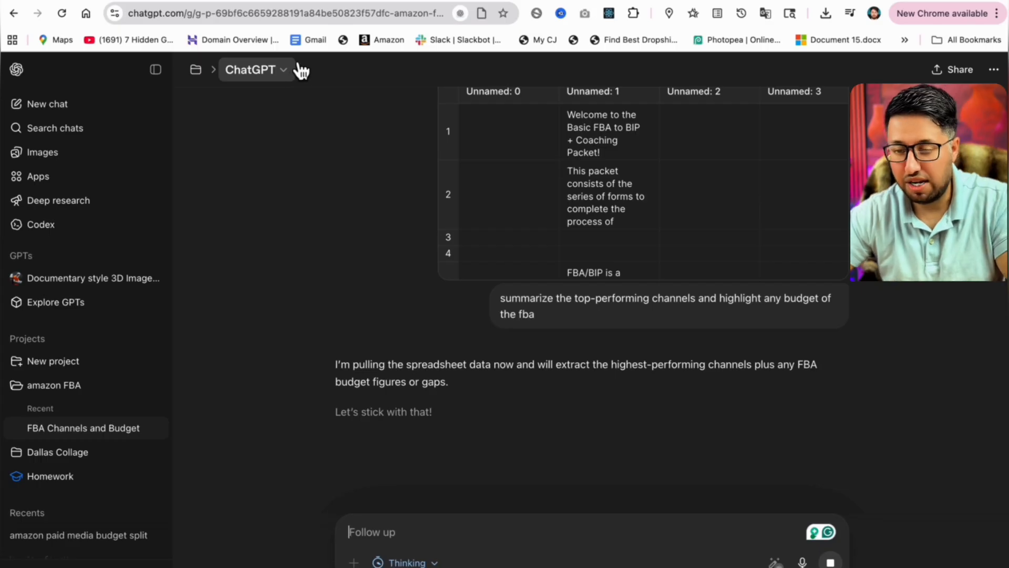
Open the model configuration dialog and inspect the Model and Thinking effort options, then close it unchanged.
click(288, 77)
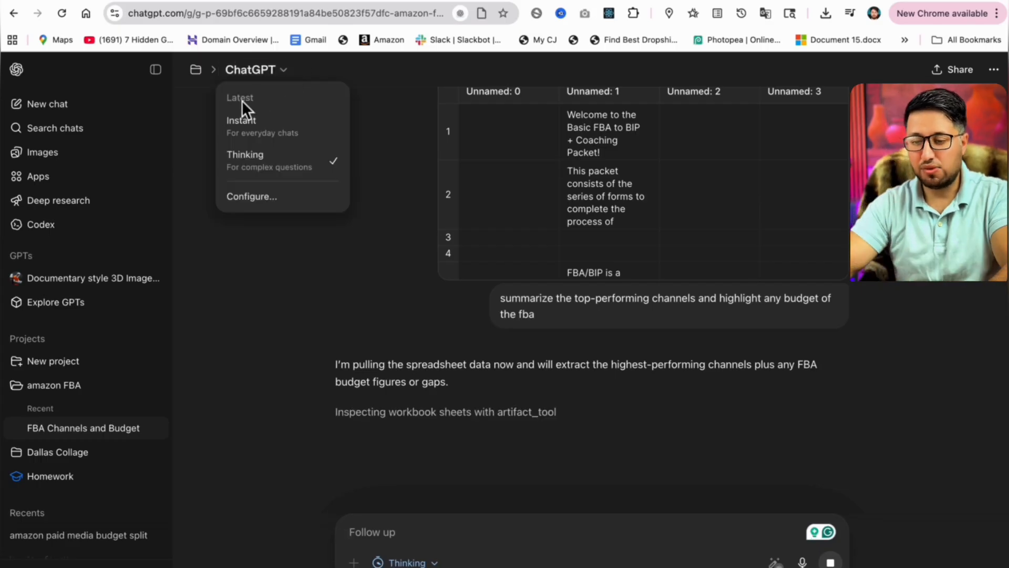
click(272, 198)
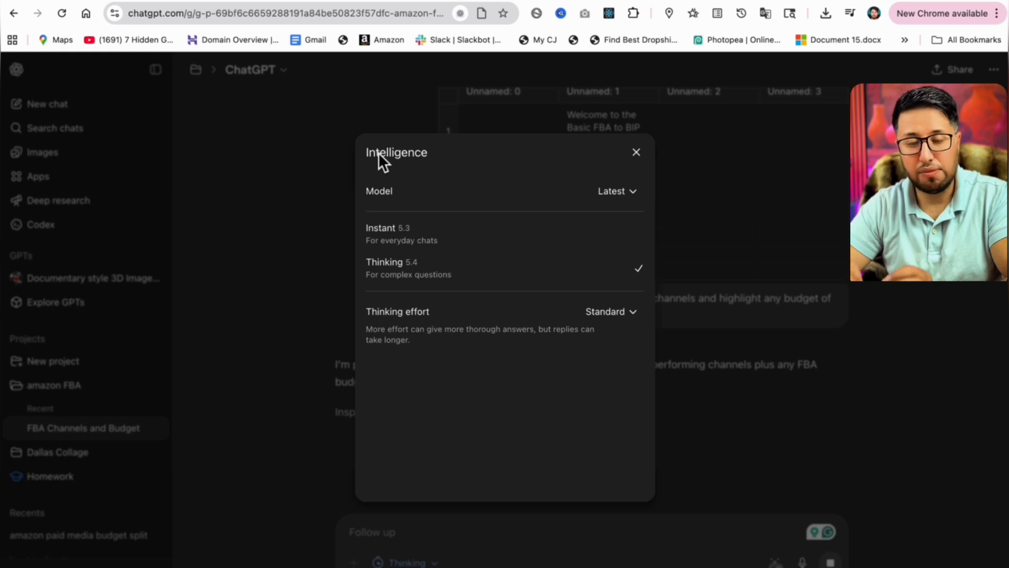
click(640, 202)
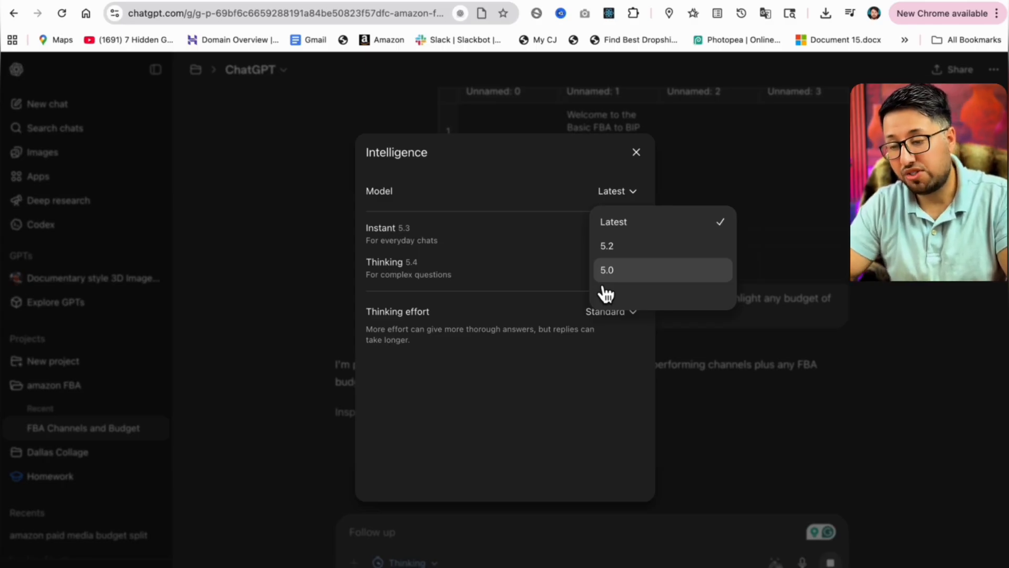
click(415, 400)
click(634, 314)
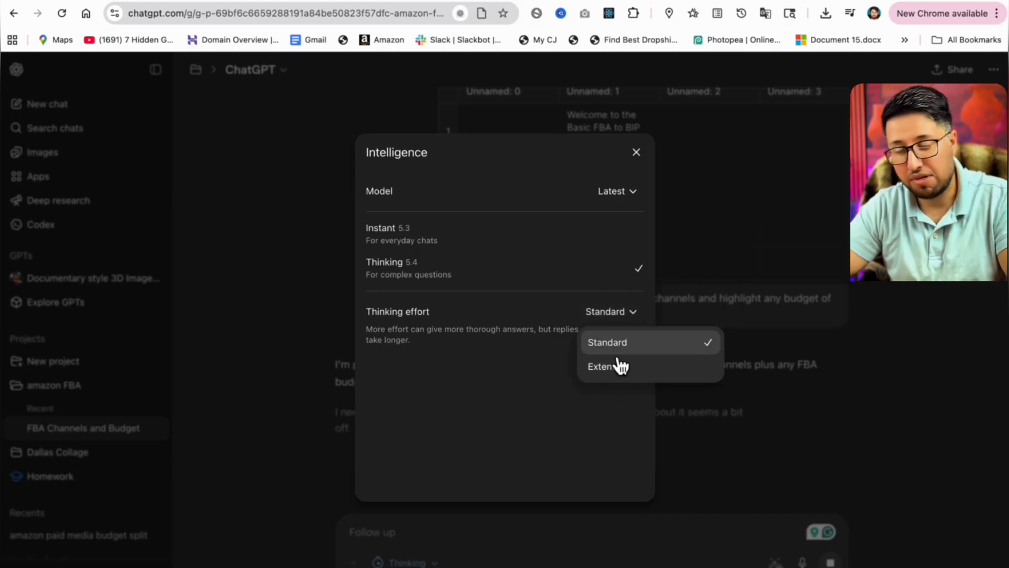
click(497, 390)
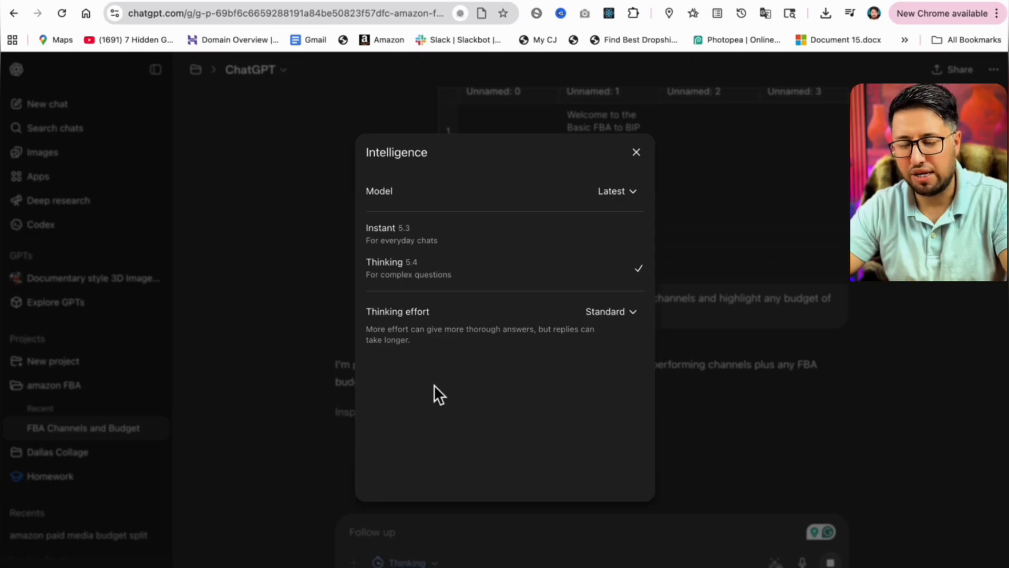
click(636, 154)
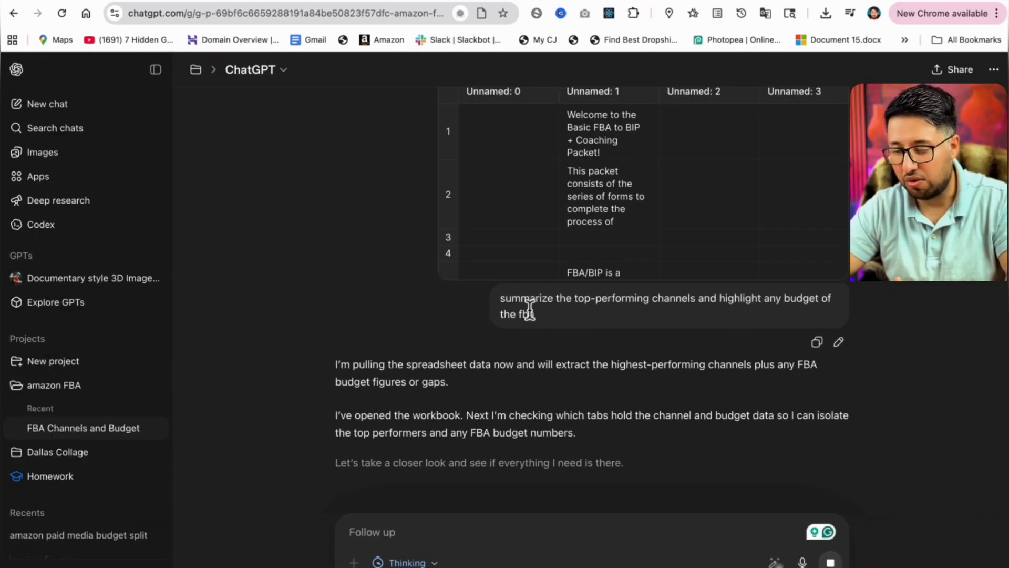
Edit the sent message to read: instead of a summary, break the data into a table showing channel, spend, and ROI, and resend it.
drag(494, 307, 491, 300)
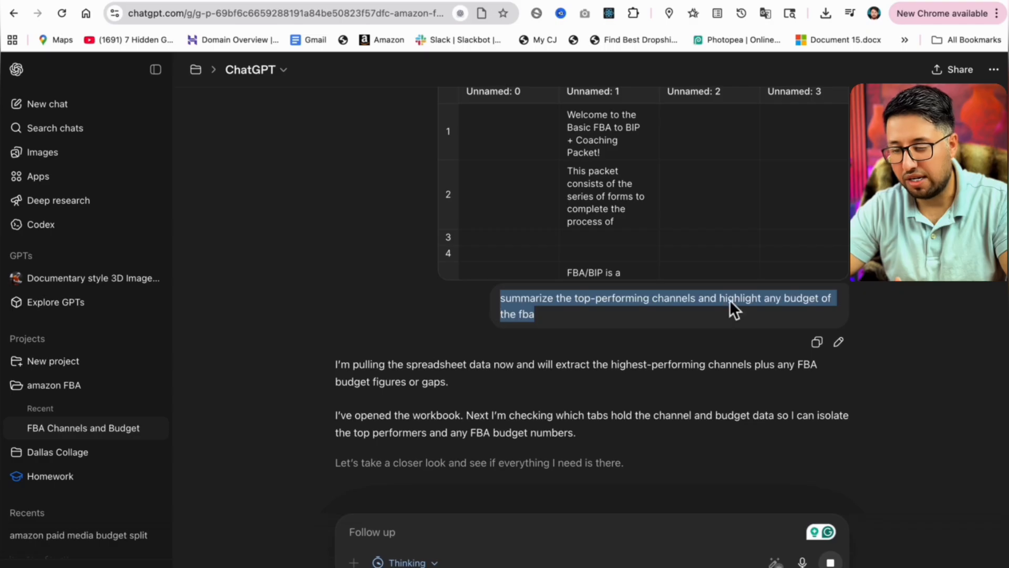
click(839, 342)
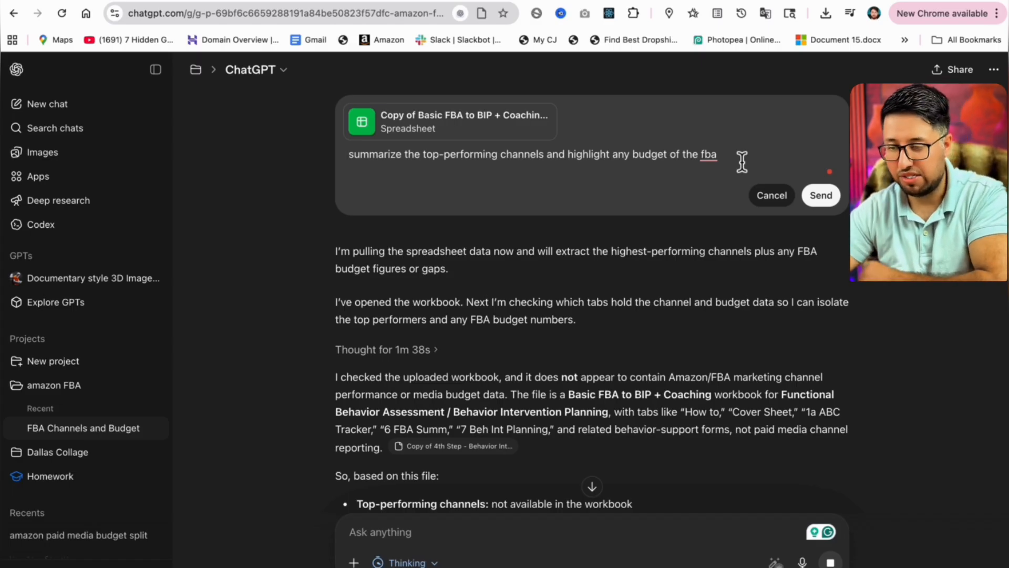
key(alt+BackSpace)
key(alt+BackSpace)
key(alt+BackSpace)
key(alt+BackSpace)
key(super+BackSpace)
text(instead of a summary, break the data into a tabl)
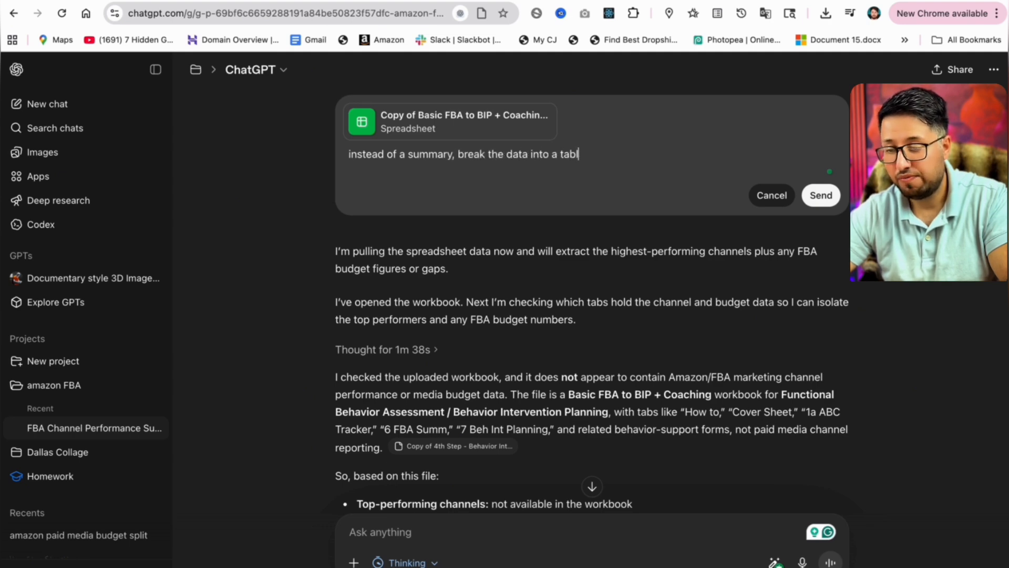
text(e showing channel, sp)
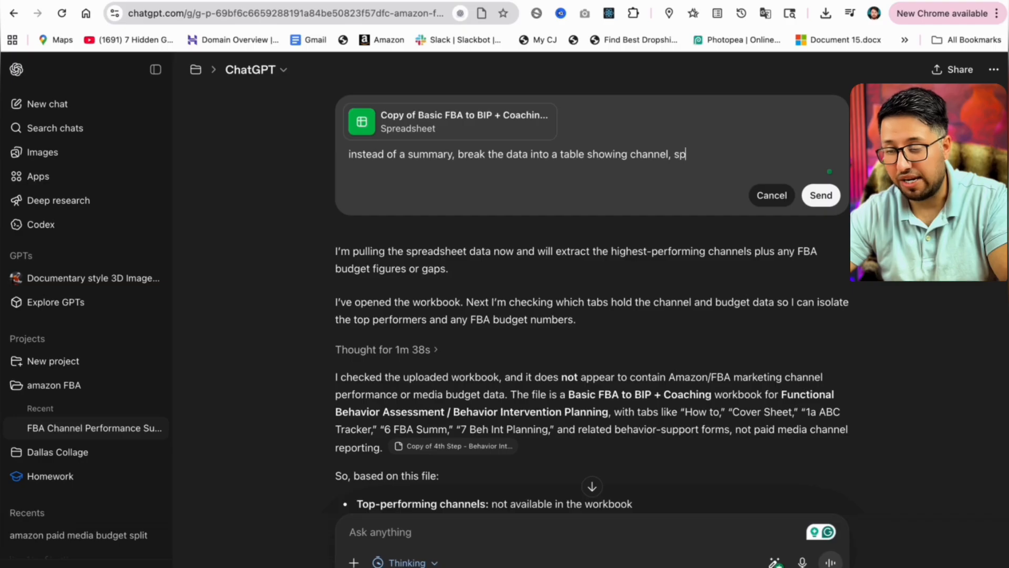
text(end, and ROI)
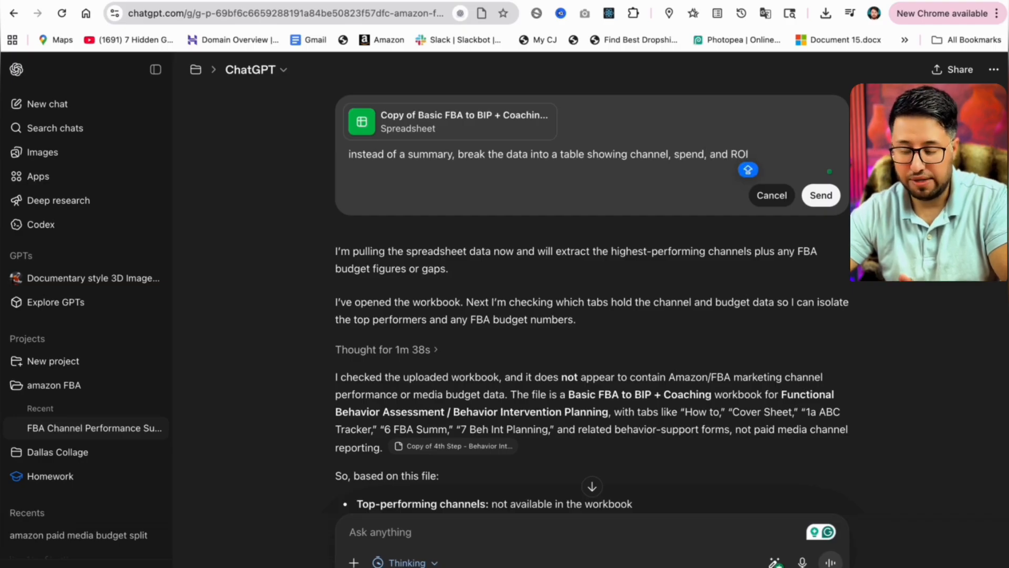
key(Return)
Browse the reply, switching between both versions of the edited message and expanding the spreadsheet preview.
mouse_move(844, 396)
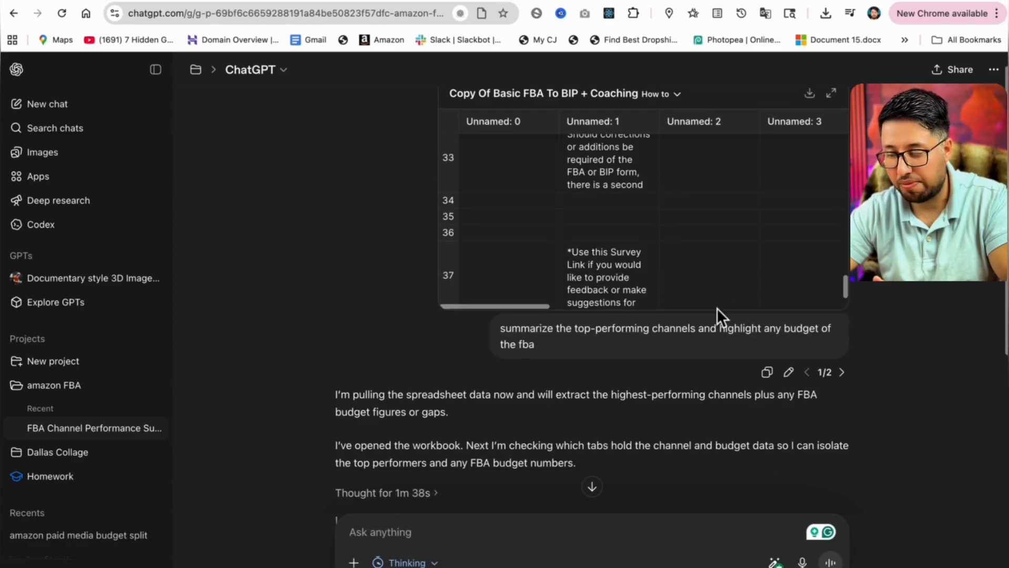
scroll(717, 308, down, 6)
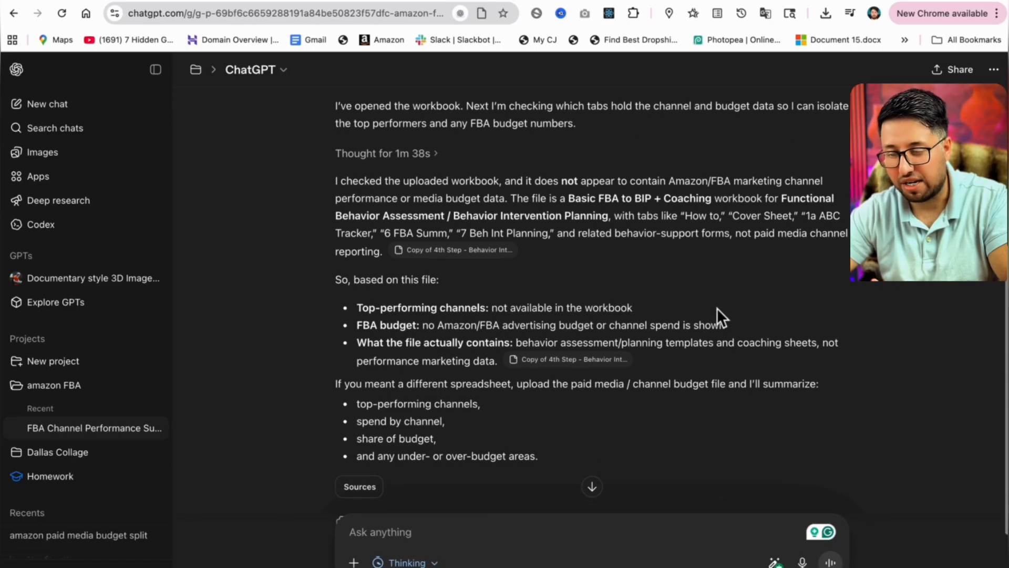
scroll(717, 305, down, 3)
scroll(717, 303, up, 10)
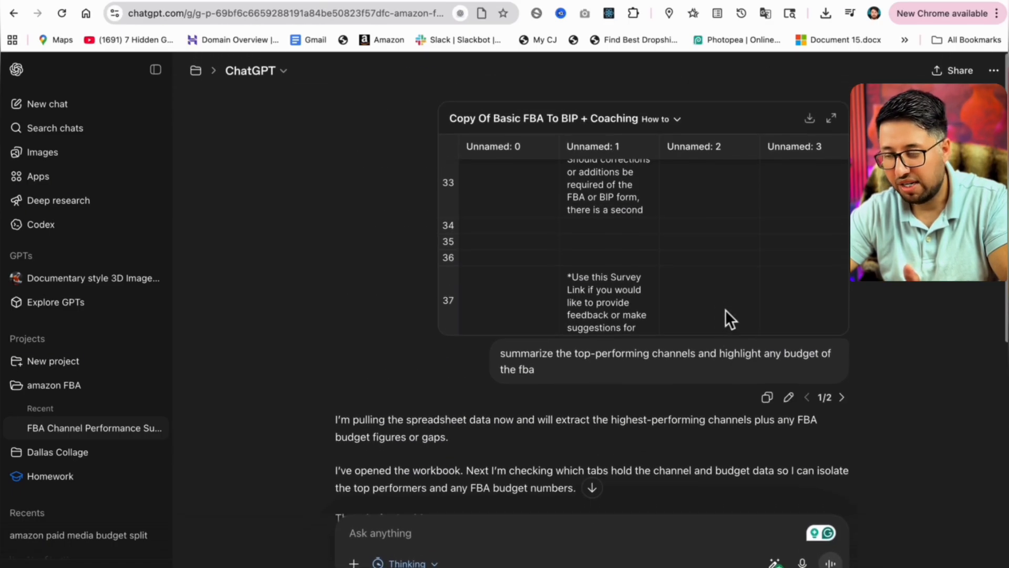
click(842, 395)
scroll(698, 402, down, 4)
scroll(698, 403, up, 8)
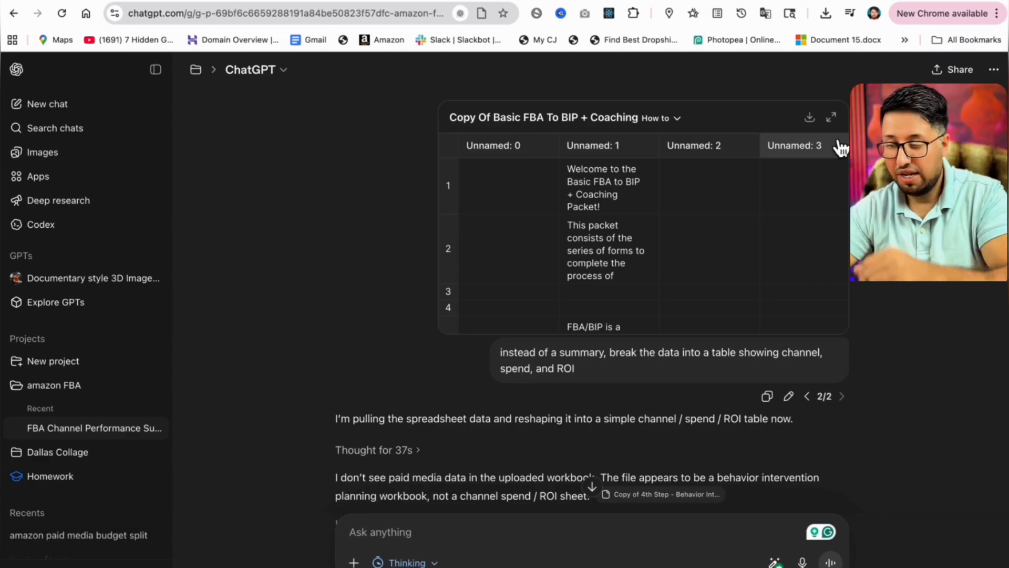
click(831, 117)
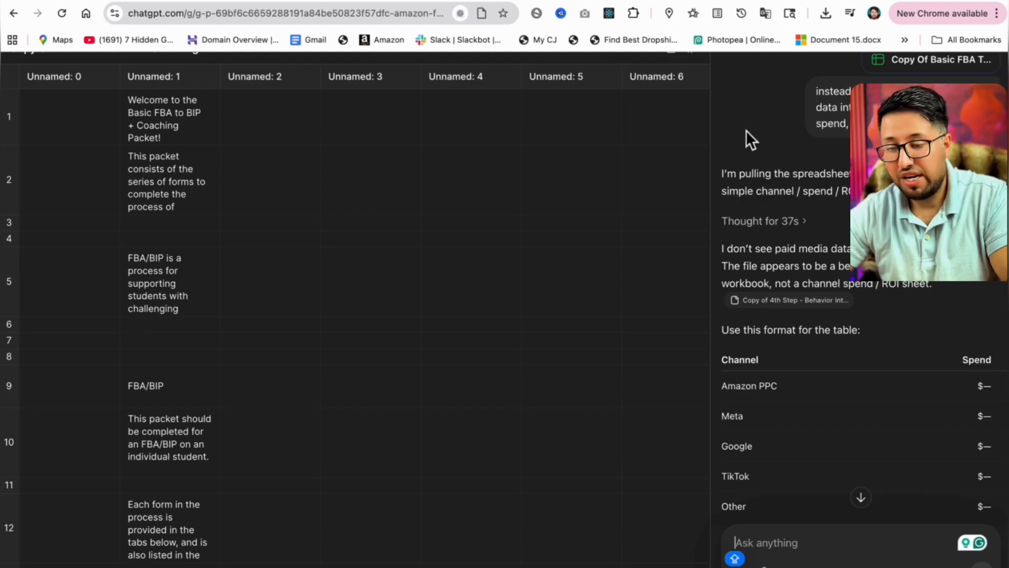
scroll(742, 344, down, 5)
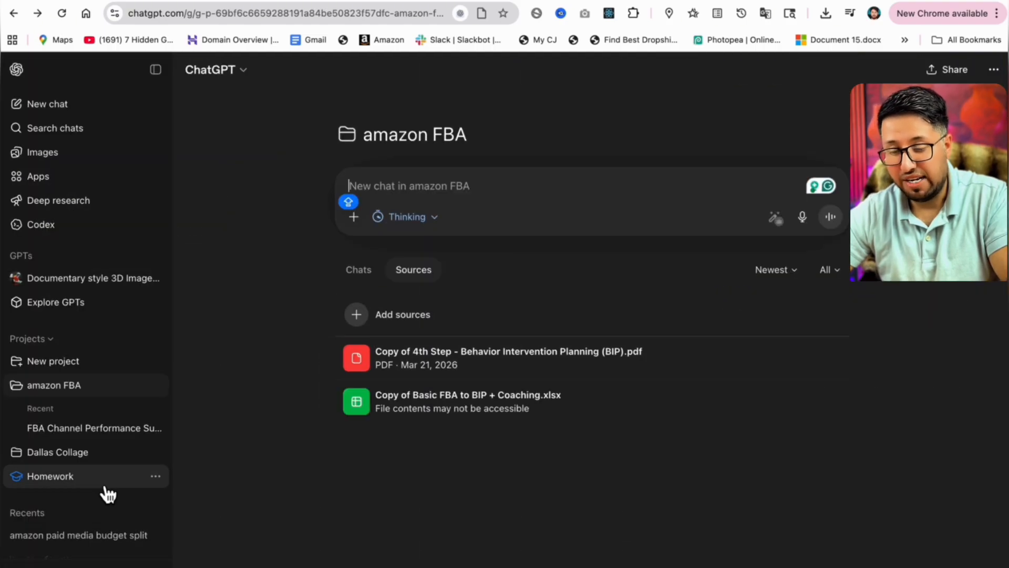
Open a recent chat from the sidebar, scroll through it, then return to the FBA Channel Performance chat.
scroll(127, 519, down, 2)
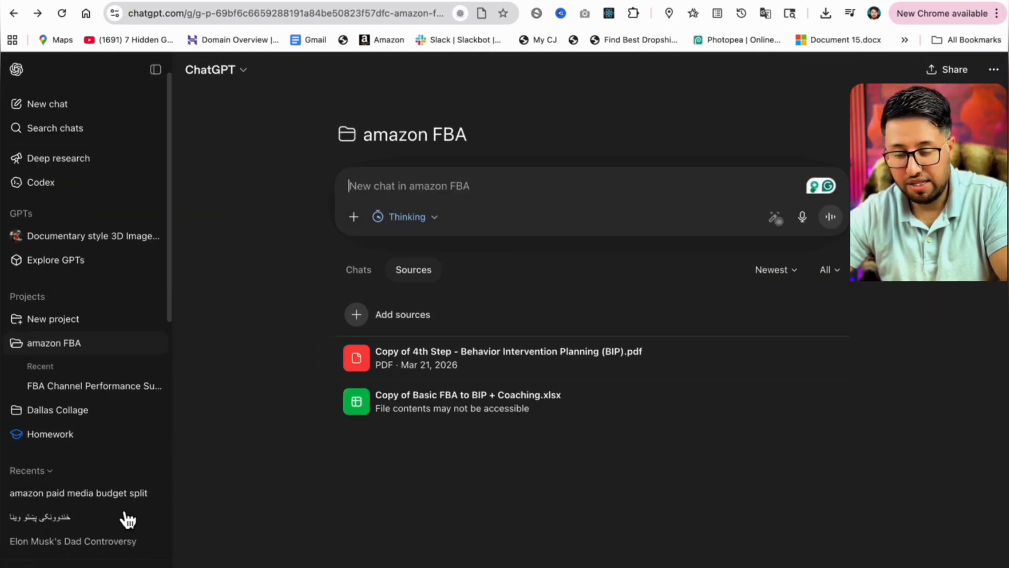
click(68, 497)
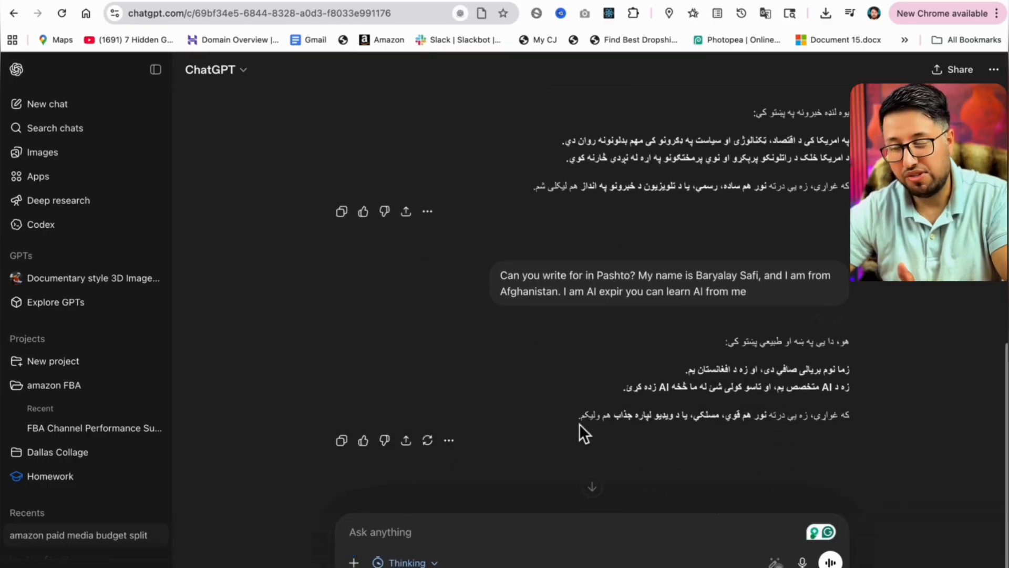
scroll(579, 423, down, 1)
scroll(473, 421, up, 4)
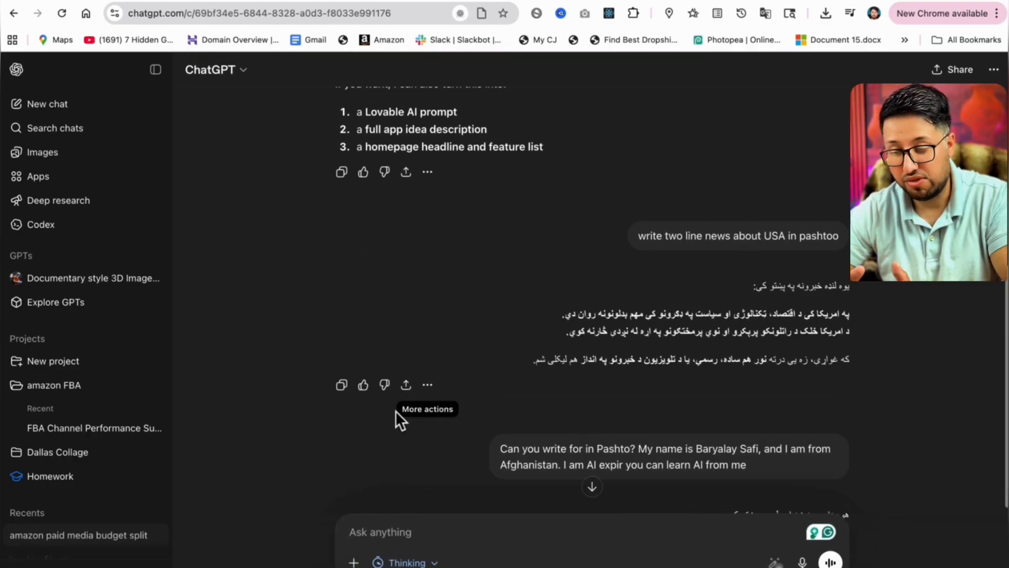
click(113, 439)
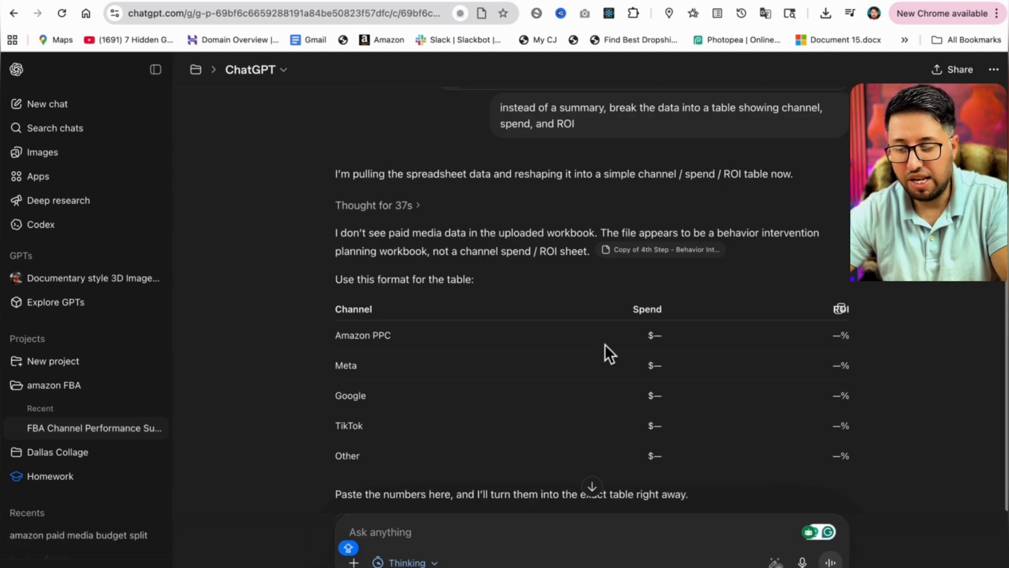
scroll(604, 344, up, 3)
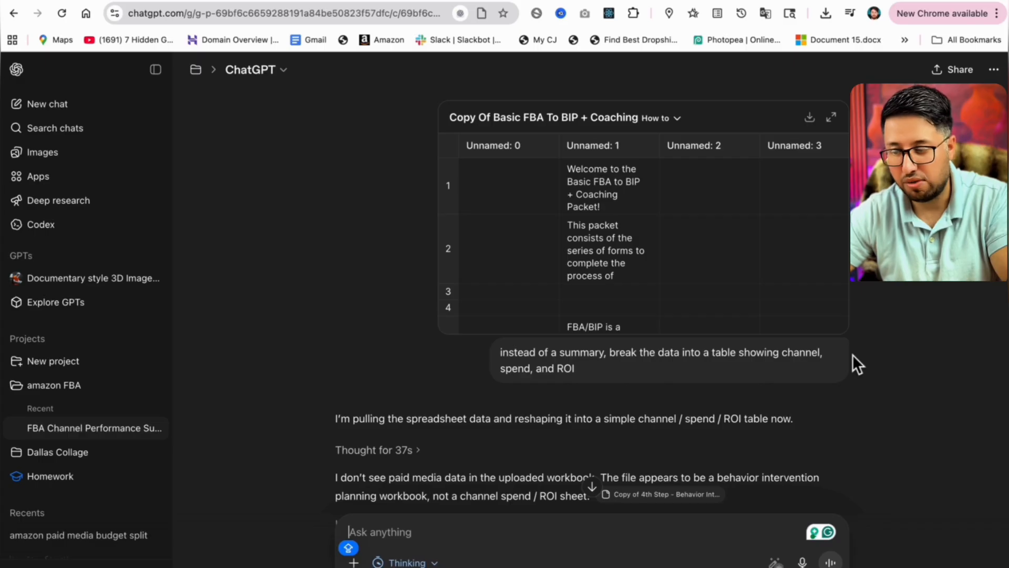
scroll(852, 354, down, 7)
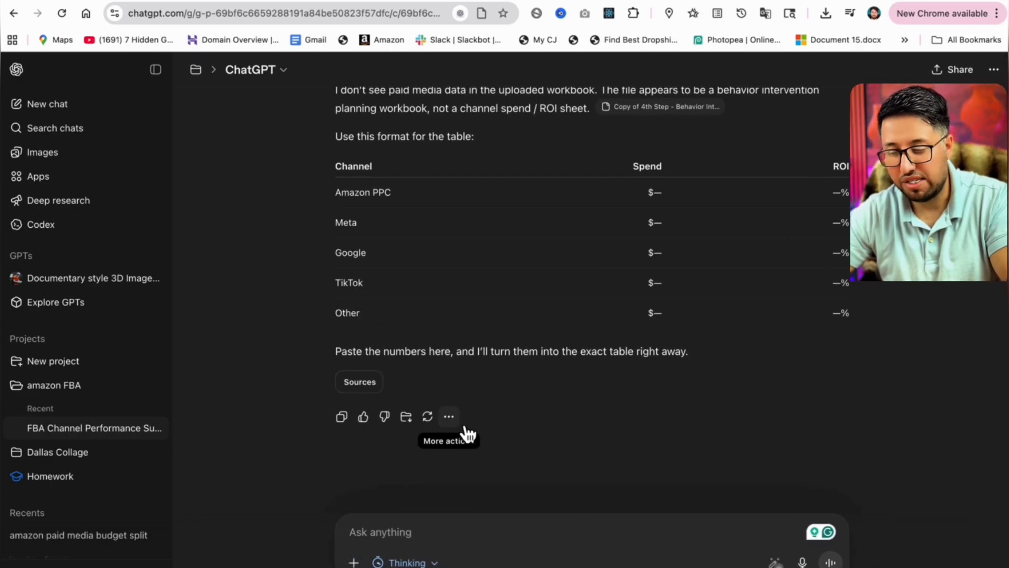
Open the reply's more actions menu to view its options.
click(450, 417)
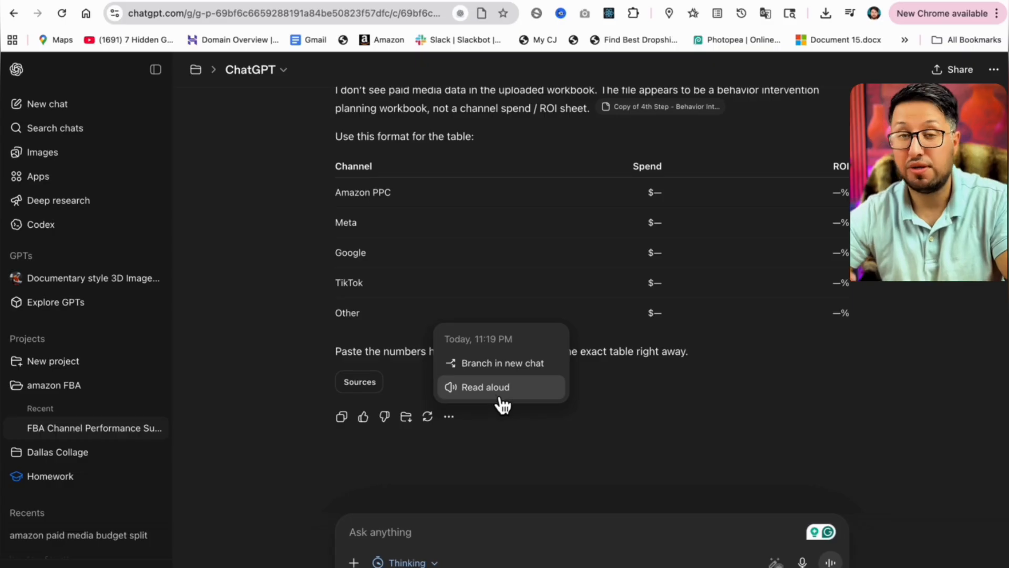
click(419, 460)
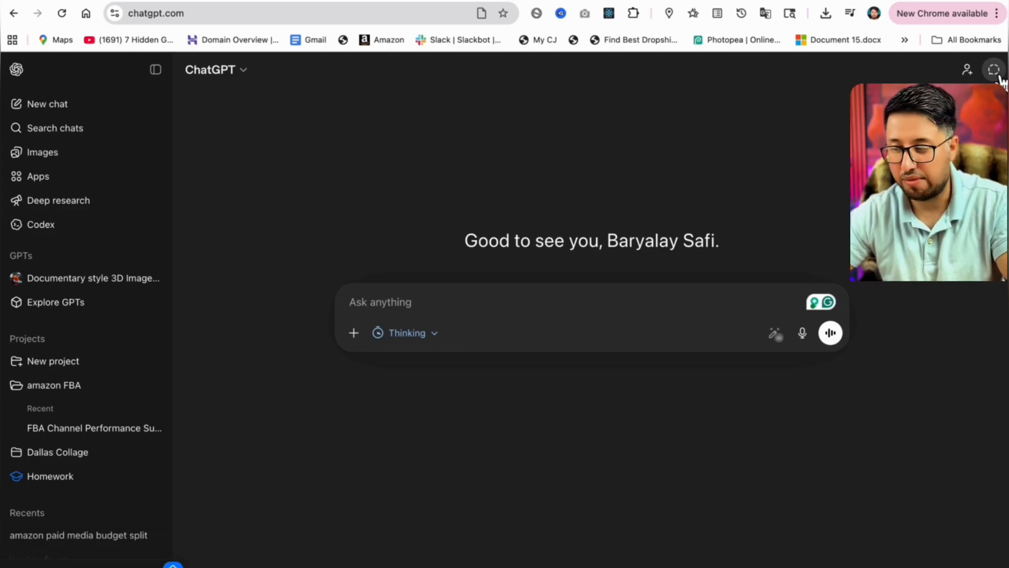
Switch to a temporary chat, highlight its notice text, and switch back to a normal chat.
click(994, 70)
drag(523, 225, 666, 234)
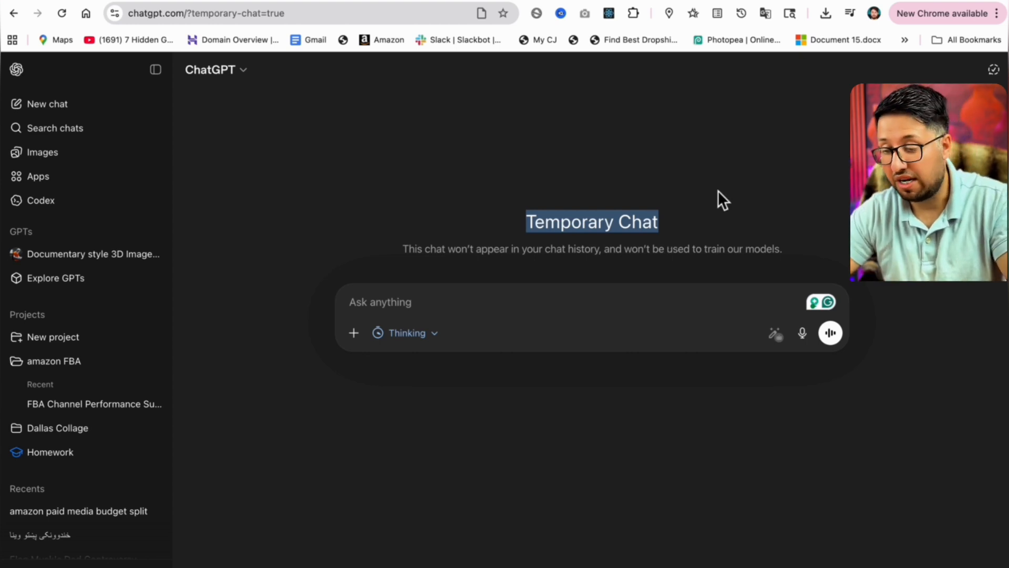
drag(828, 167, 862, 263)
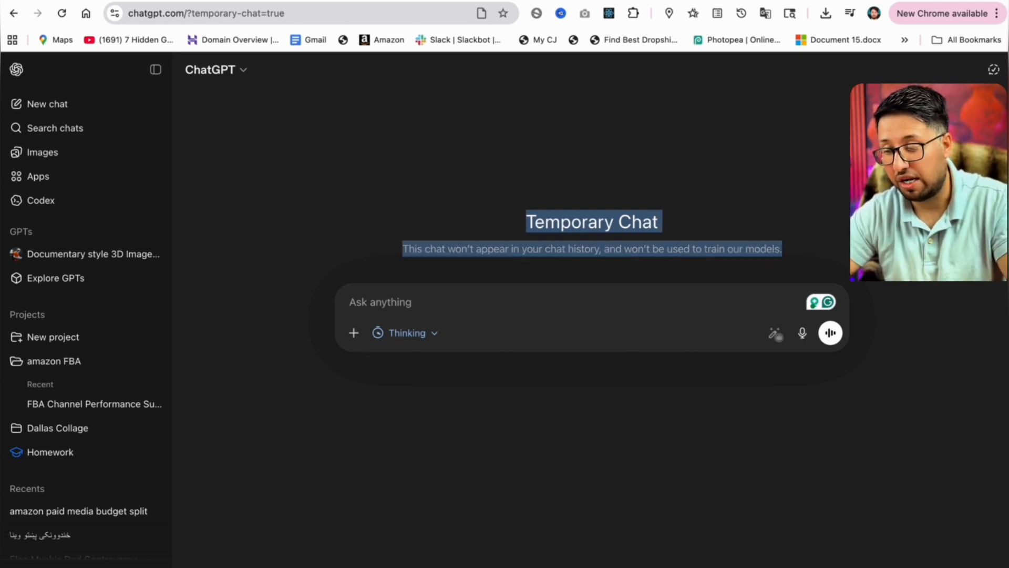
click(993, 70)
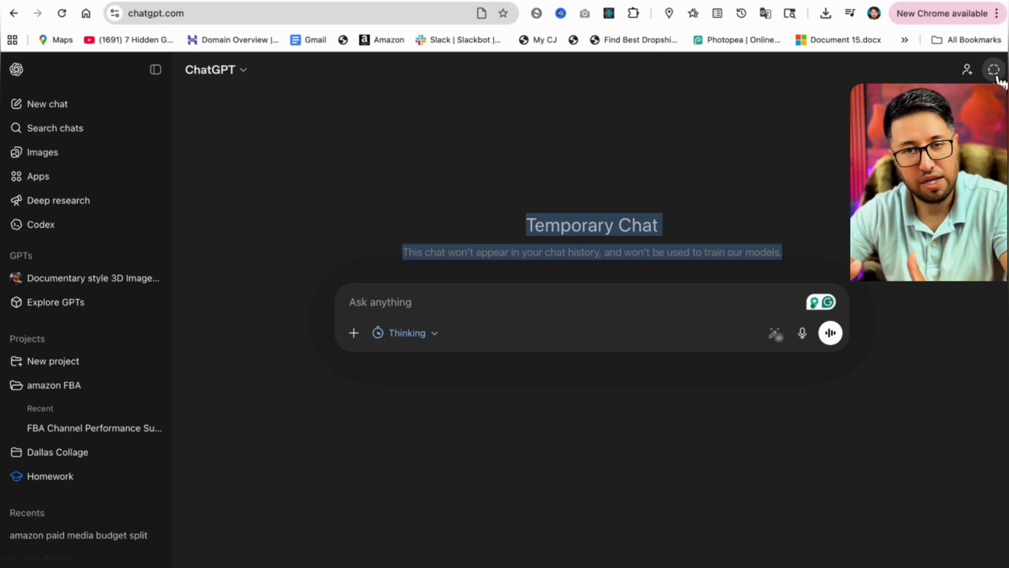
click(995, 73)
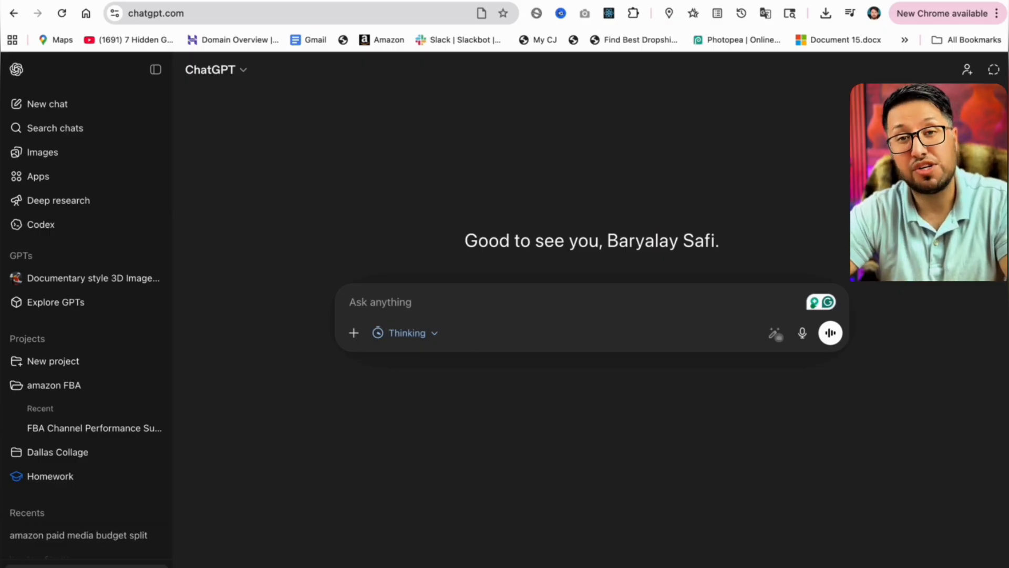
Open the Personalization settings from the account menu and review the custom instructions text.
click(87, 566)
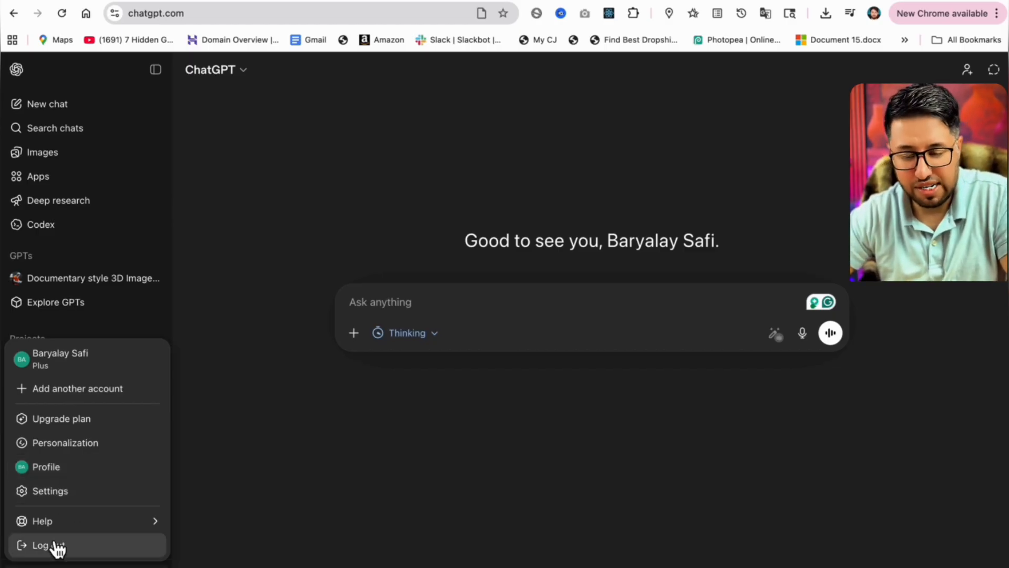
click(79, 447)
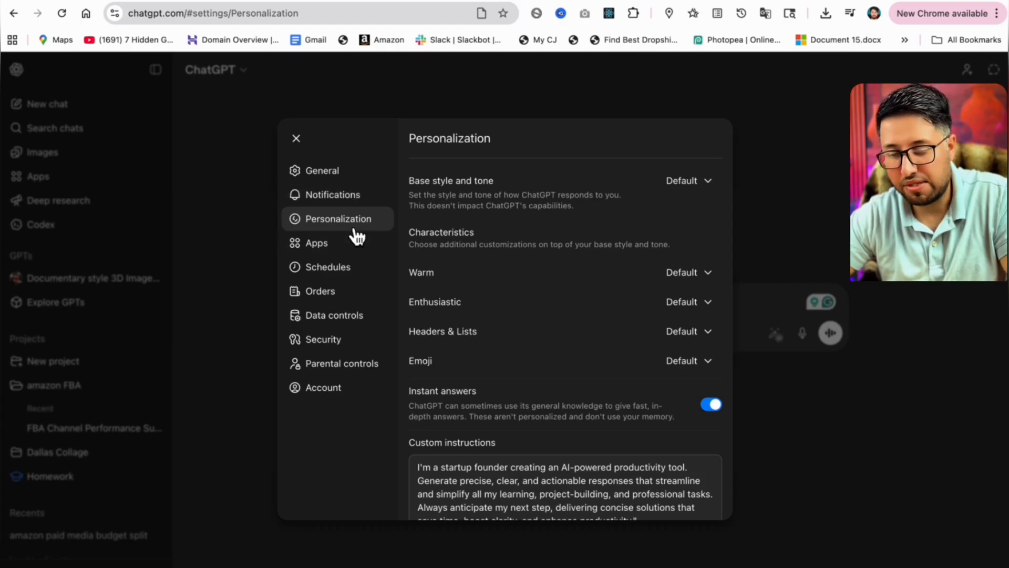
scroll(538, 253, down, 2)
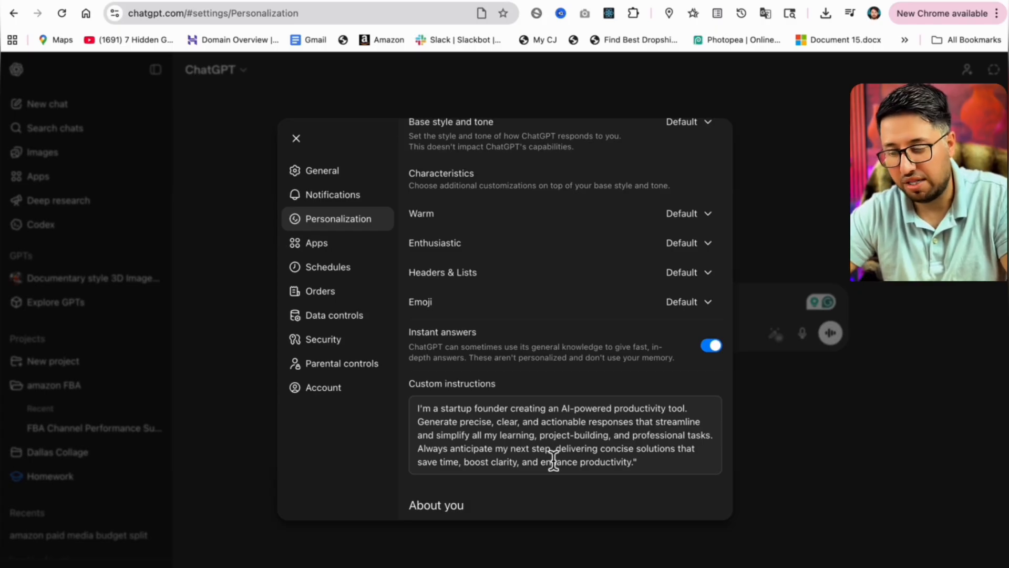
drag(638, 462, 417, 385)
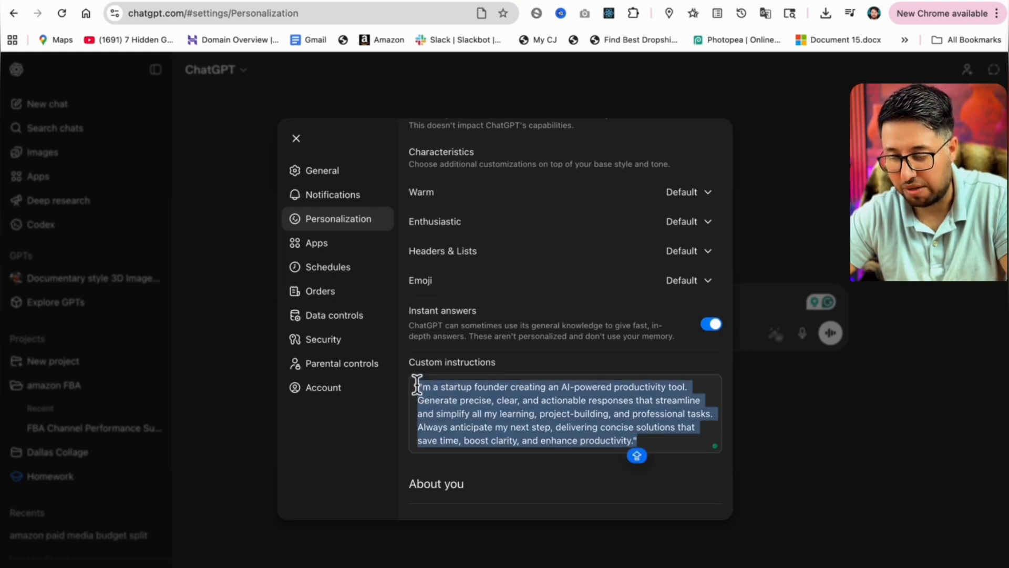
scroll(468, 367, up, 1)
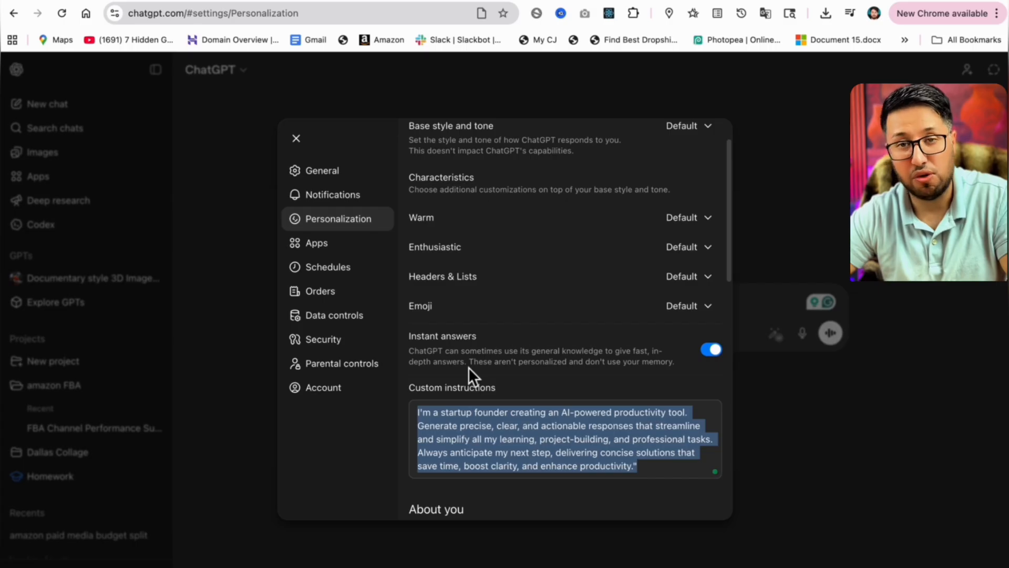
scroll(468, 367, up, 2)
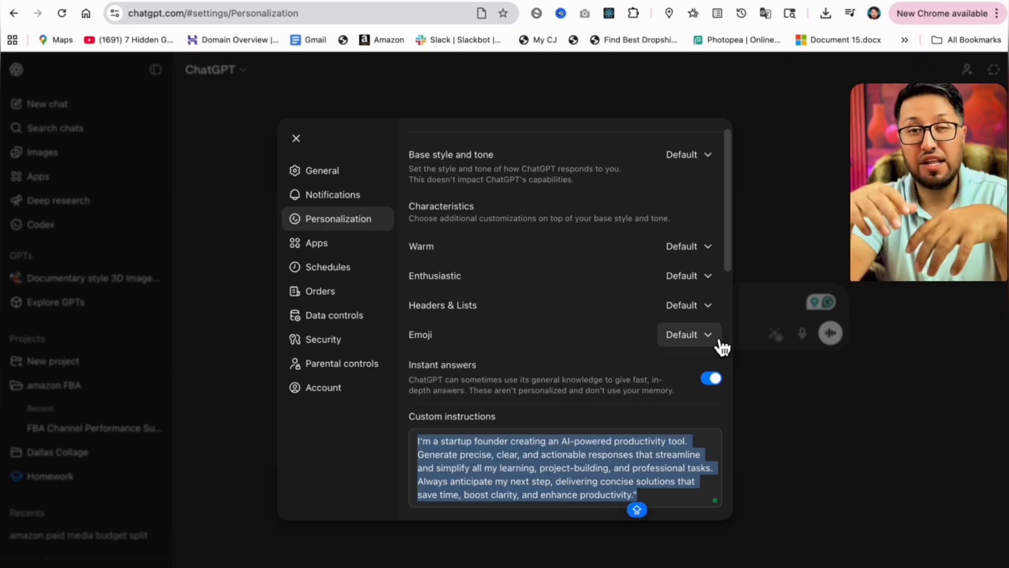
Open the Emoji, Headers & Lists, Enthusiastic, Warm and Base style and tone dropdowns to review their options.
click(718, 339)
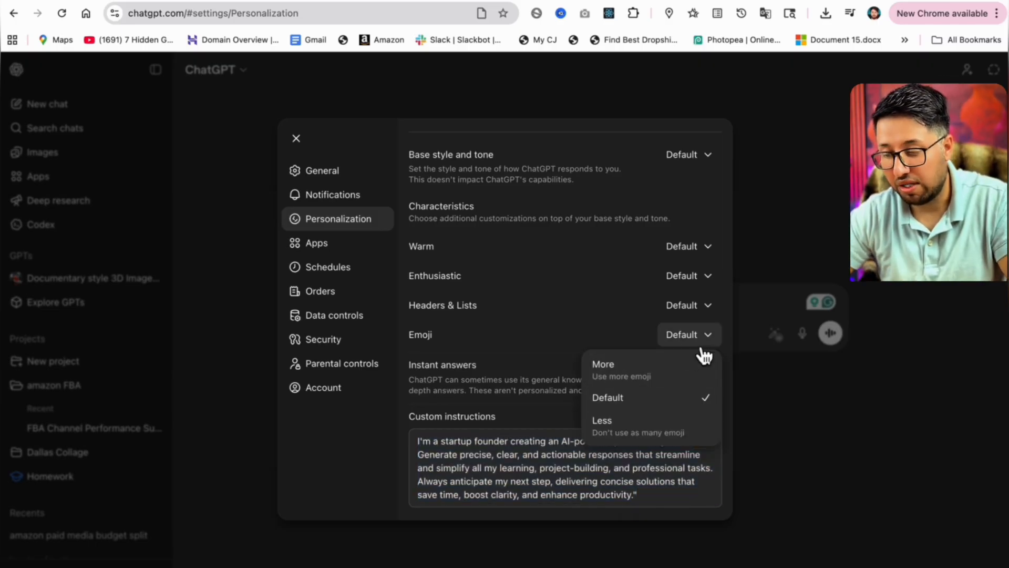
click(707, 307)
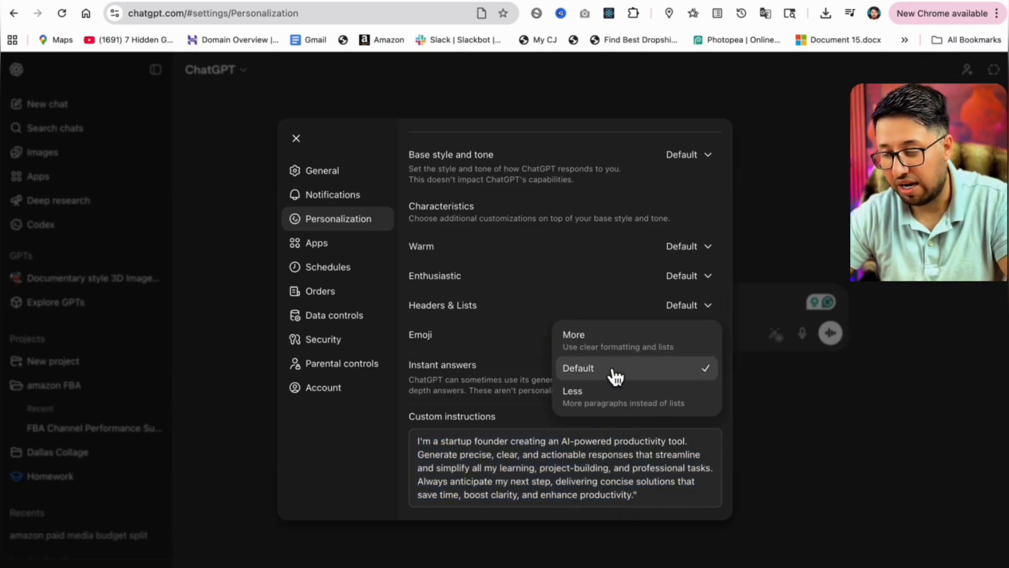
click(714, 283)
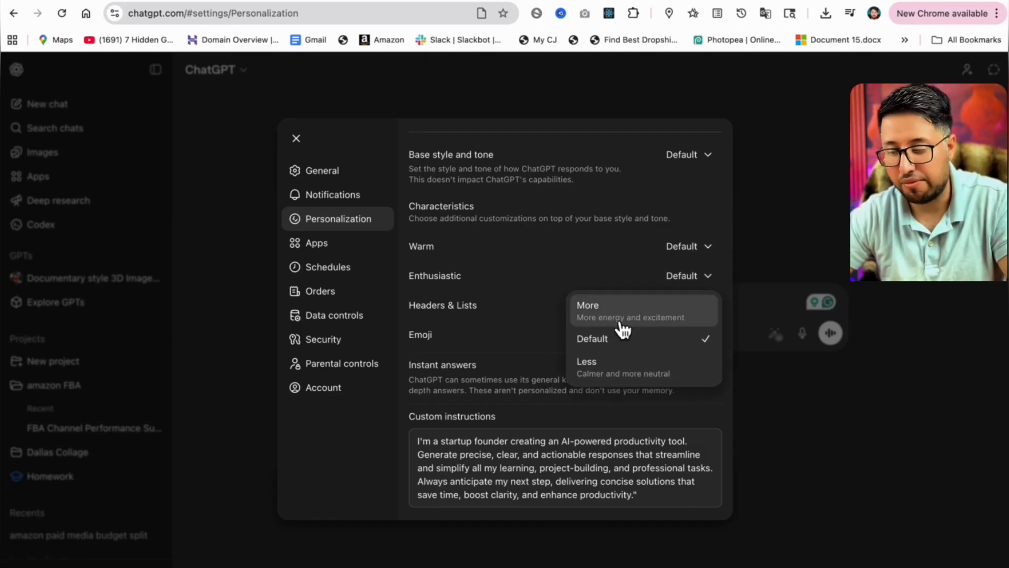
click(706, 247)
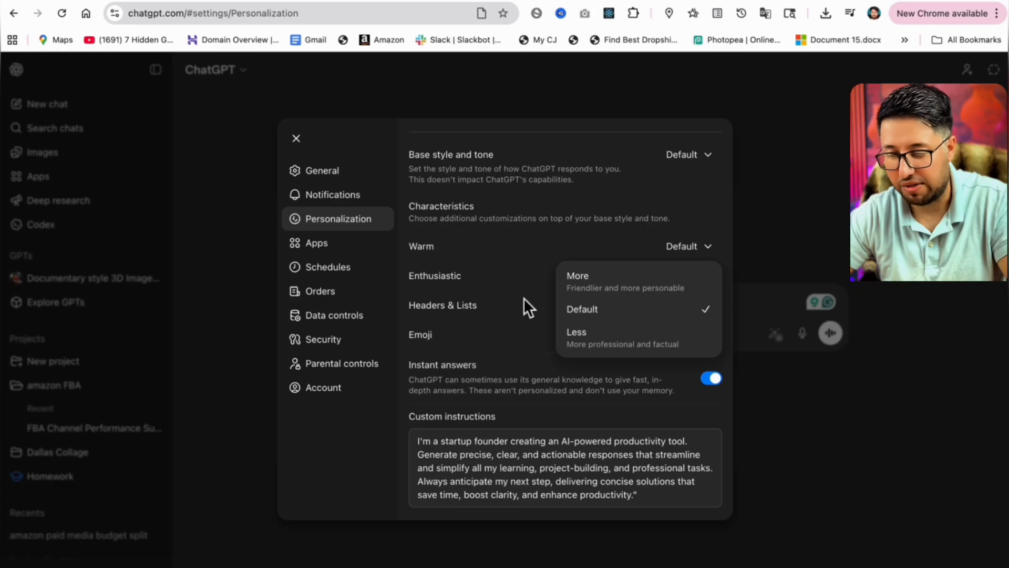
click(707, 156)
click(701, 156)
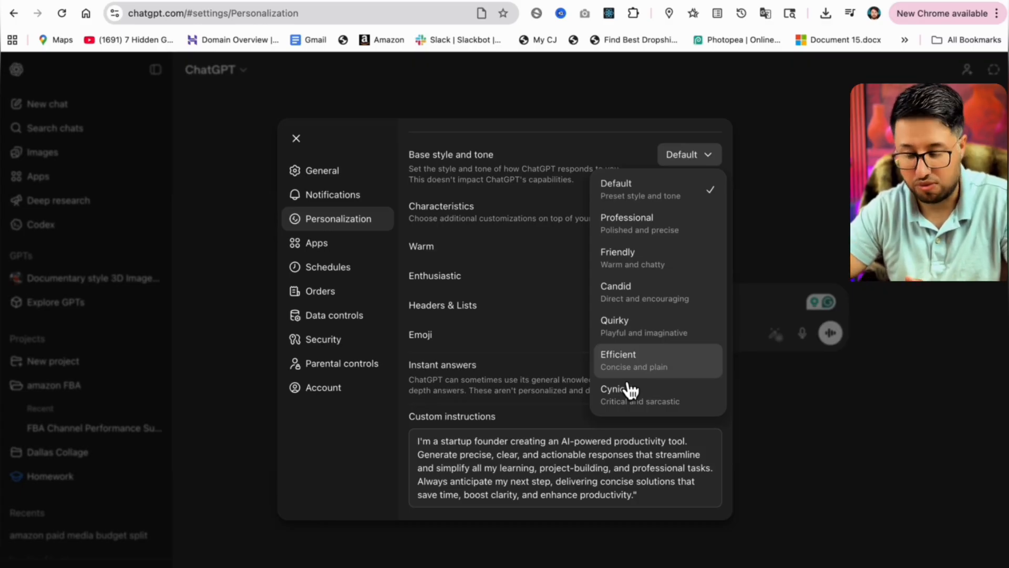
click(509, 330)
Review the custom instructions, nickname, occupation and more-about-you fields further down the Personalization page.
scroll(509, 330, down, 3)
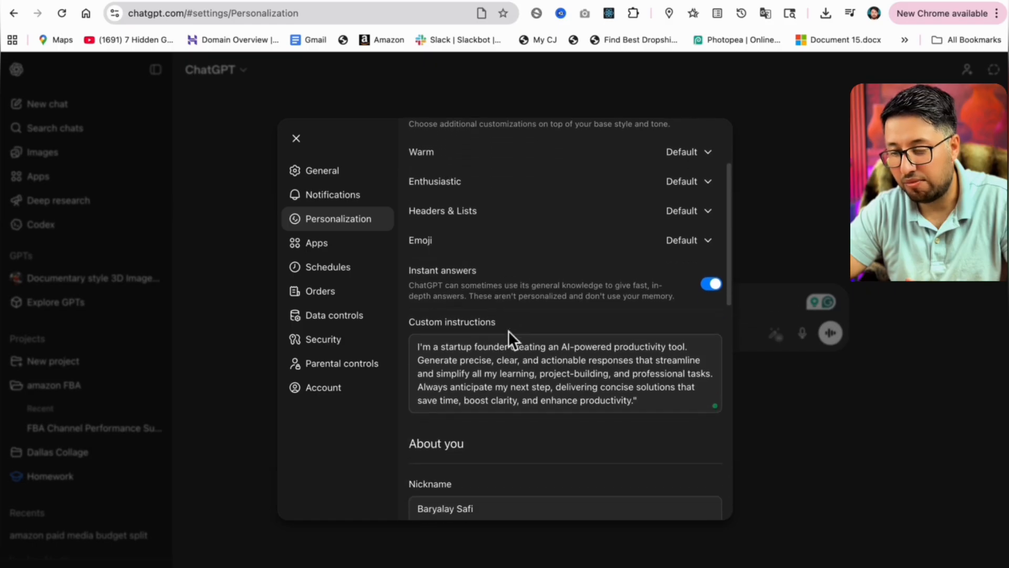
drag(499, 284, 403, 280)
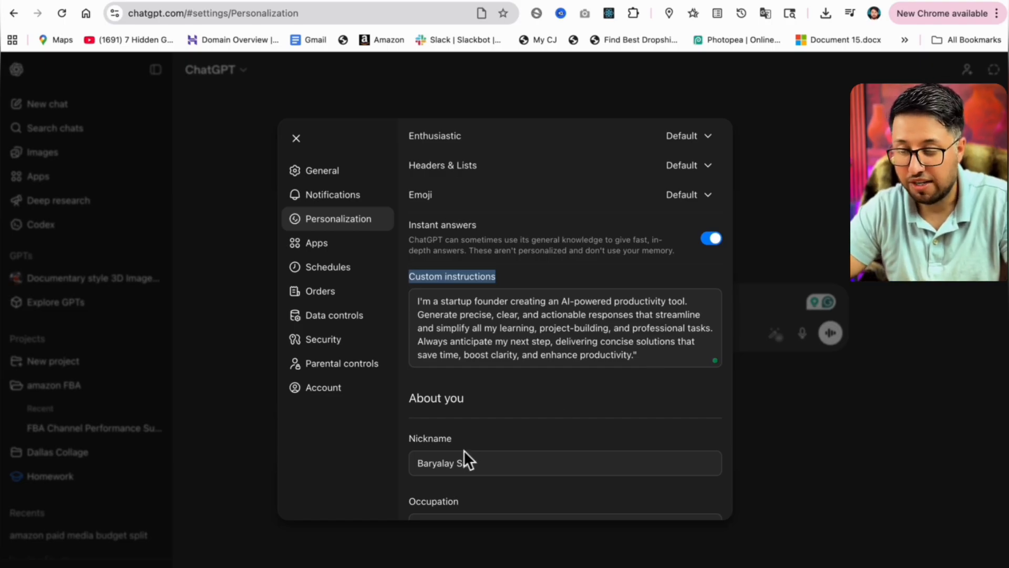
drag(461, 443, 386, 442)
click(500, 471)
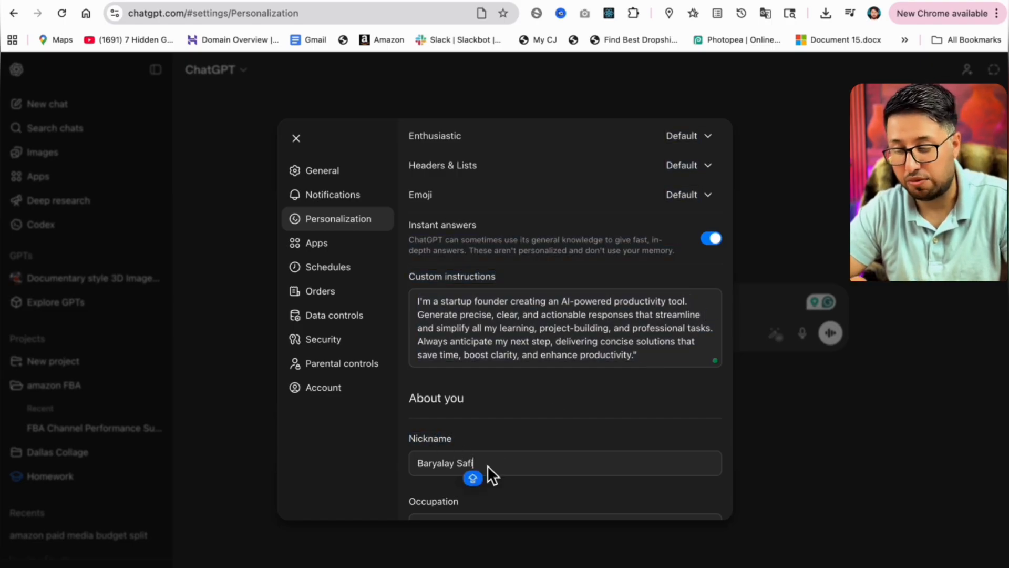
scroll(494, 470, down, 2)
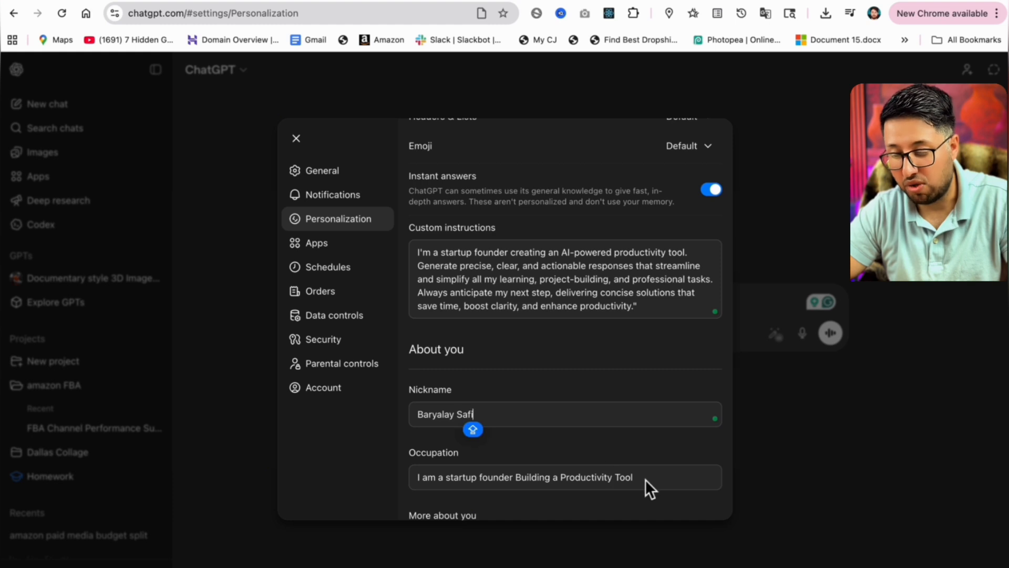
drag(645, 478, 406, 478)
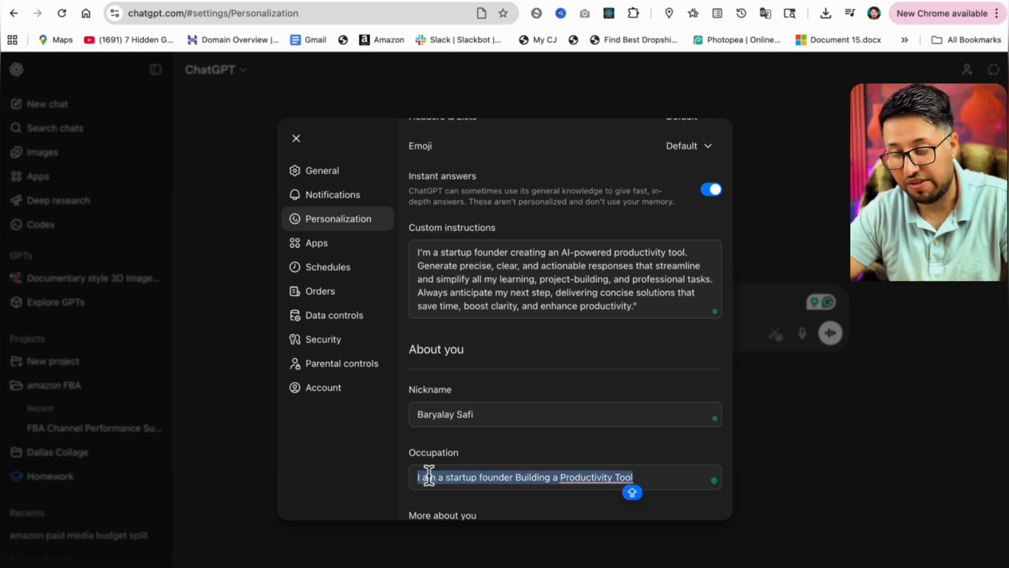
scroll(470, 516, down, 6)
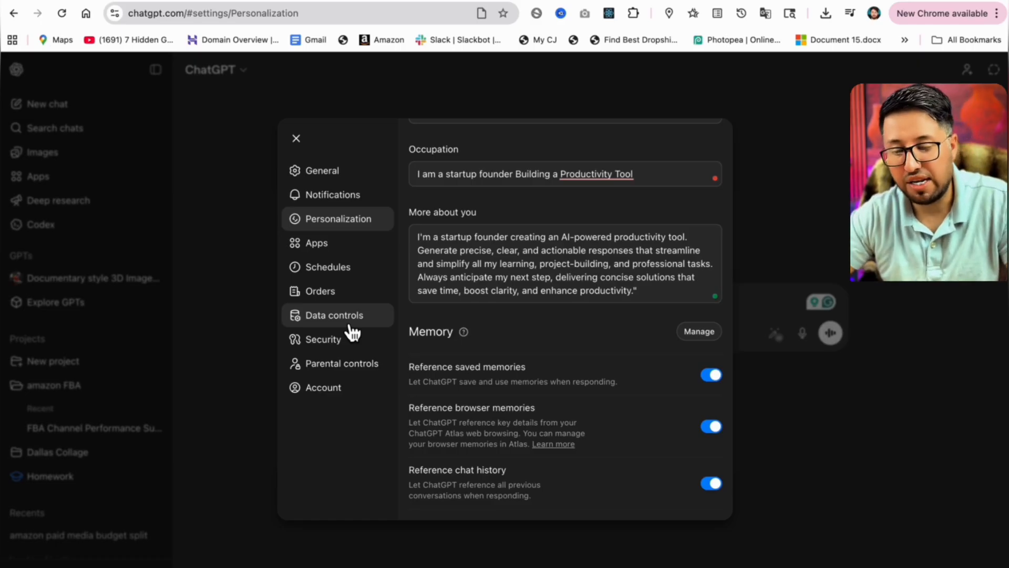
Open Data controls and its Remote browser data page, go back, and close the settings.
click(344, 318)
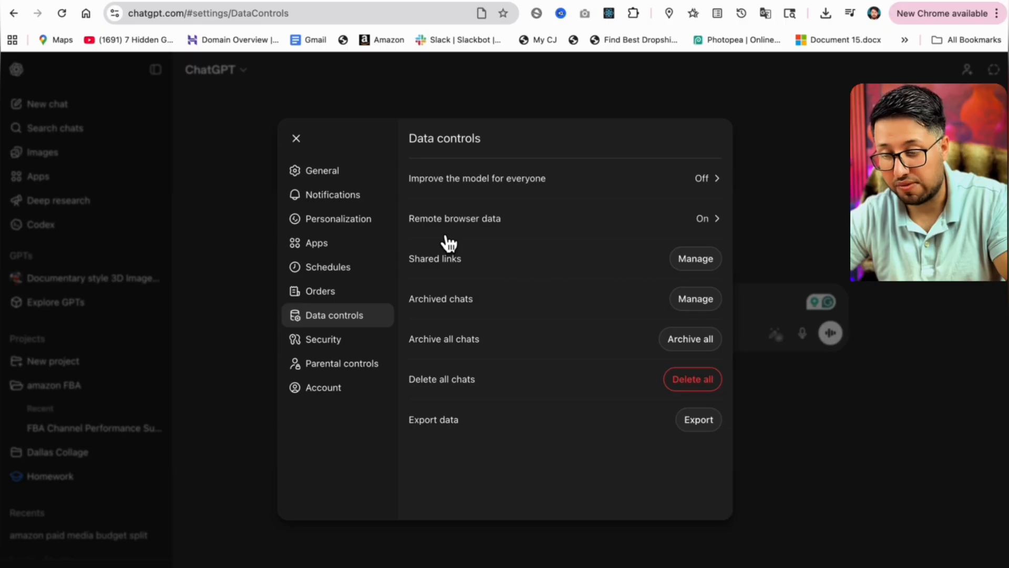
click(725, 234)
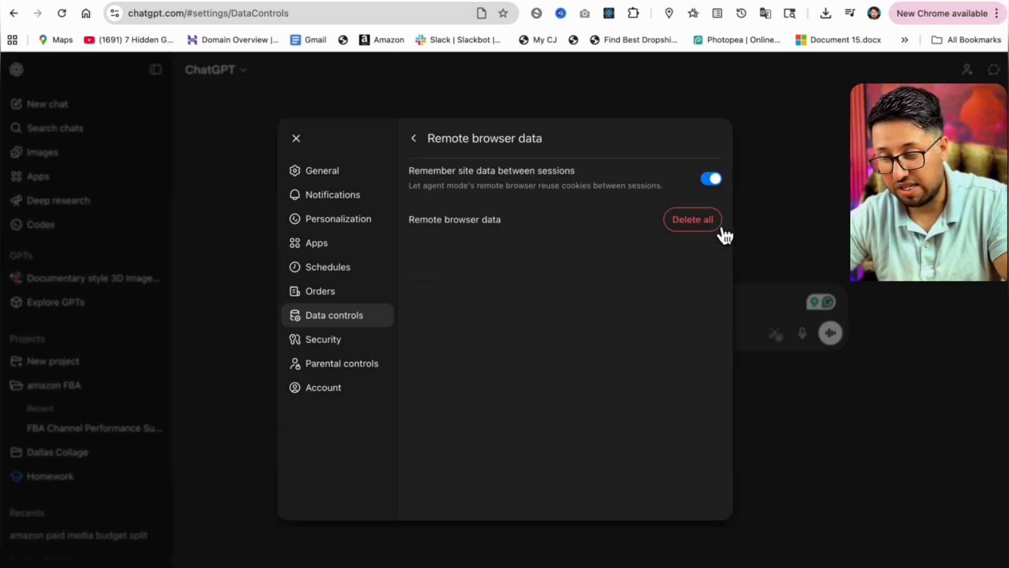
click(415, 138)
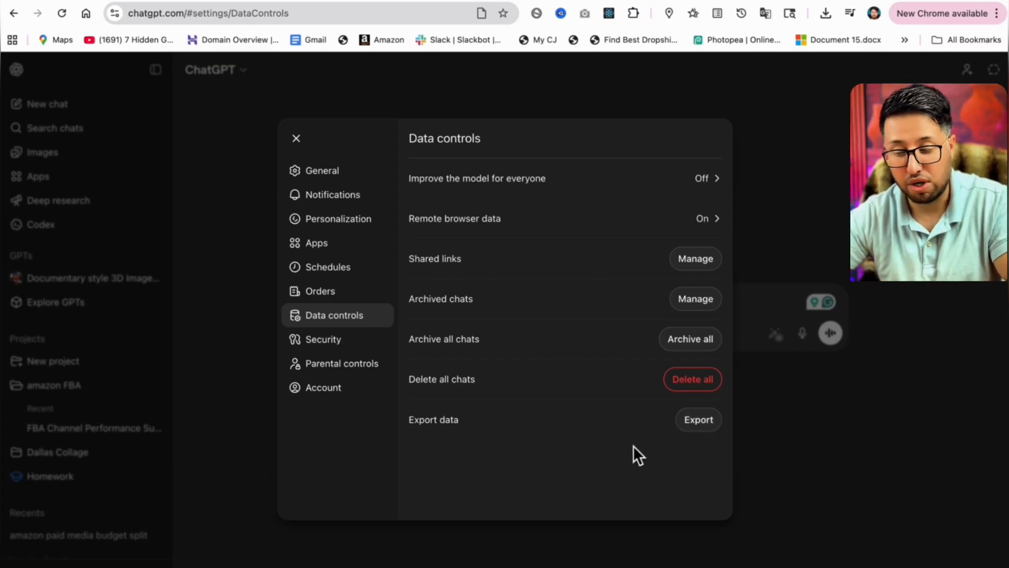
click(296, 137)
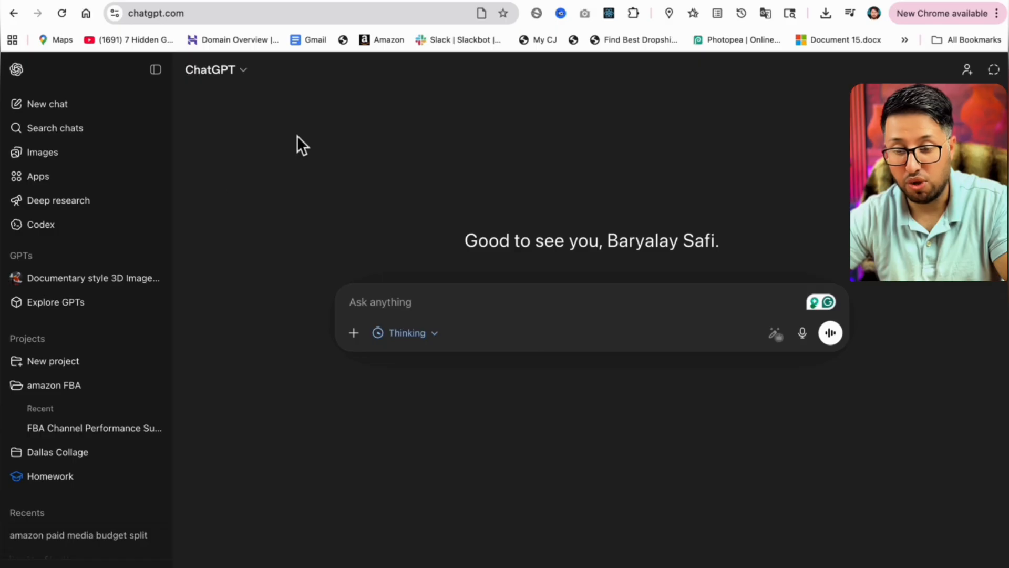
Search the GPT store for AD COPY WIZARD, open one Ad Copy Wizard GPT's details, and close them.
click(68, 314)
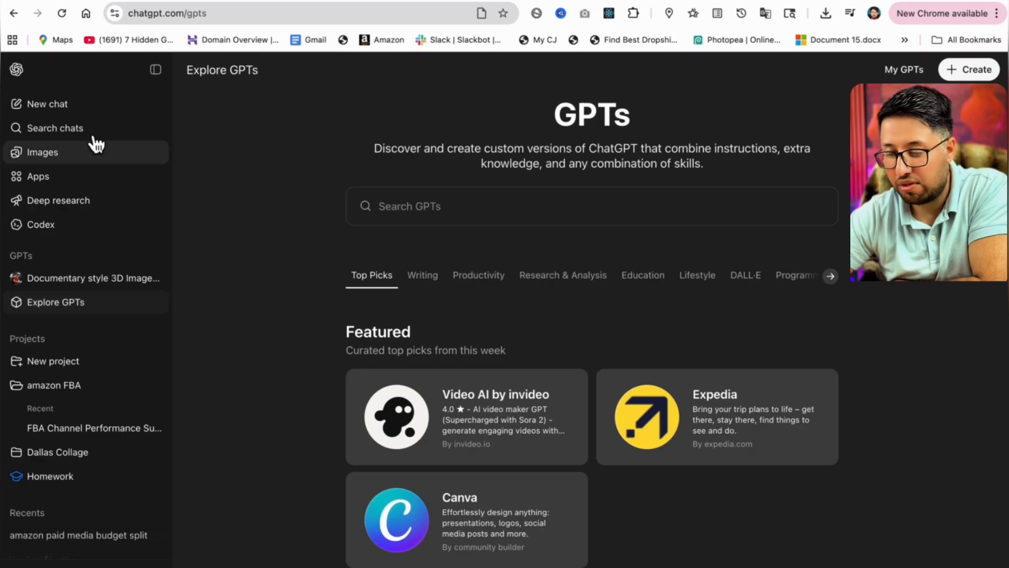
click(425, 213)
text(AD COPY)
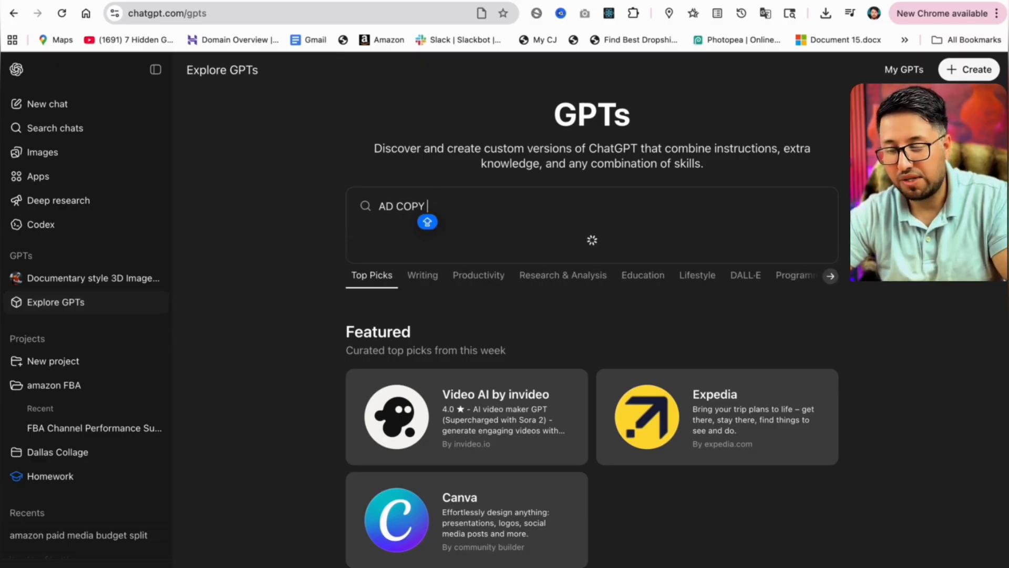
text( WIZARD)
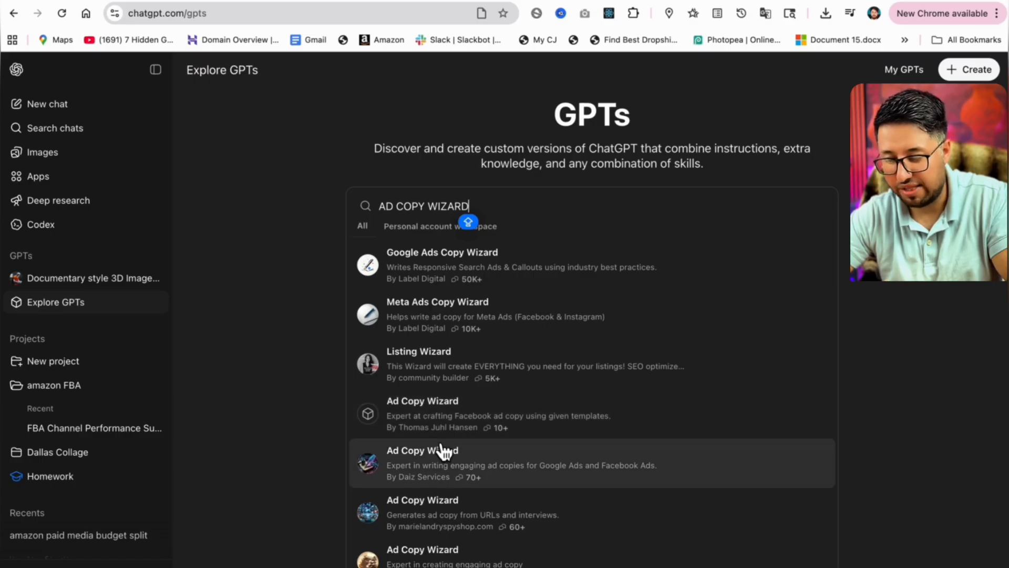
click(442, 505)
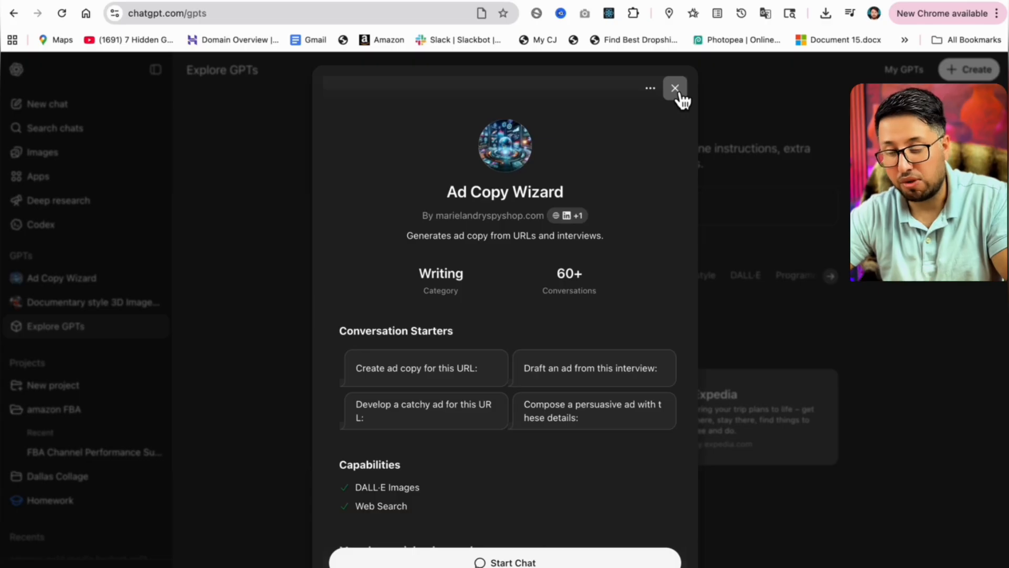
click(676, 89)
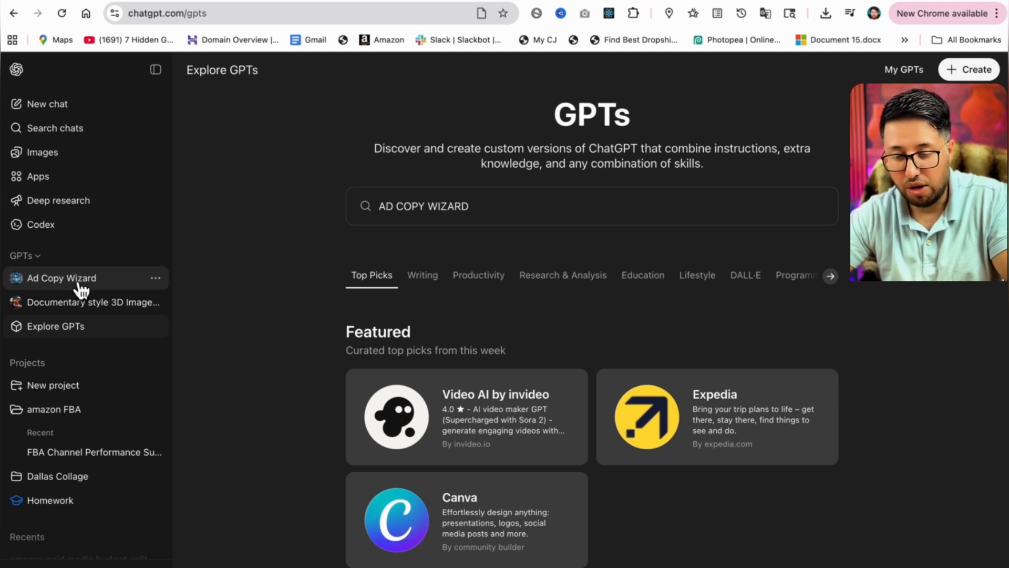
Browse the Writing, Productivity and Research & Analysis GPT categories, expanding the full Research & Analysis list.
click(436, 296)
click(479, 199)
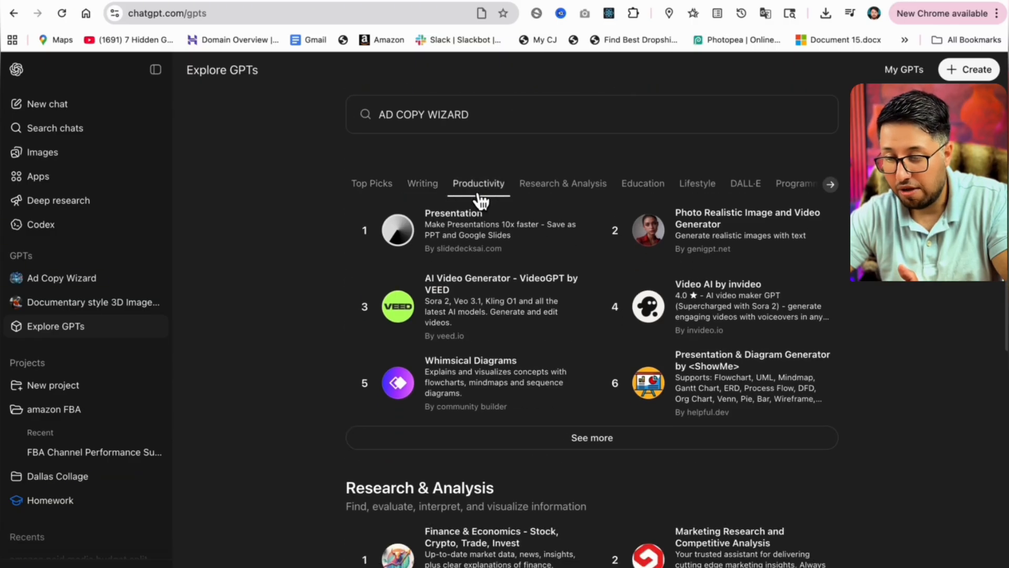
click(563, 197)
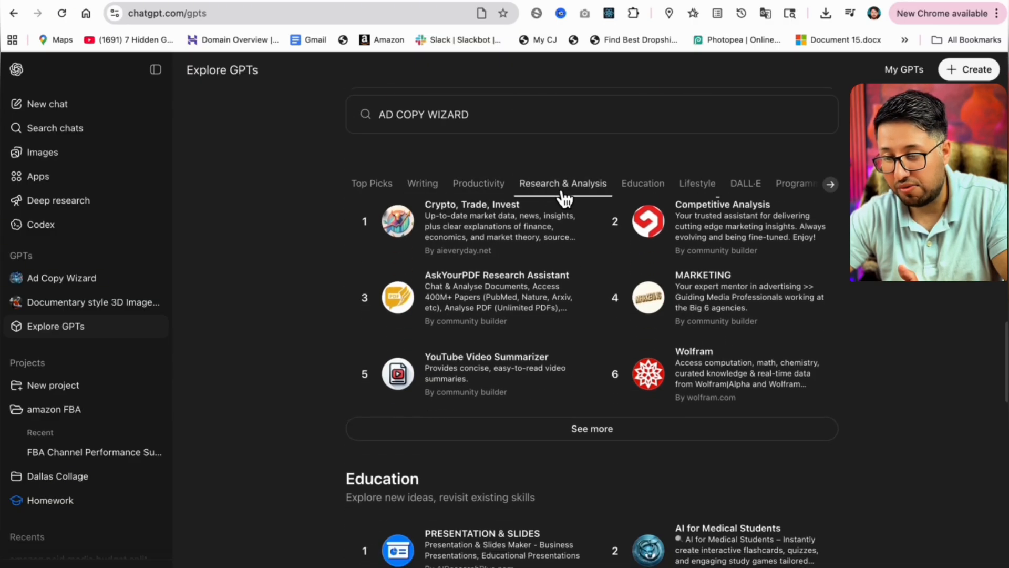
click(581, 417)
scroll(582, 417, down, 3)
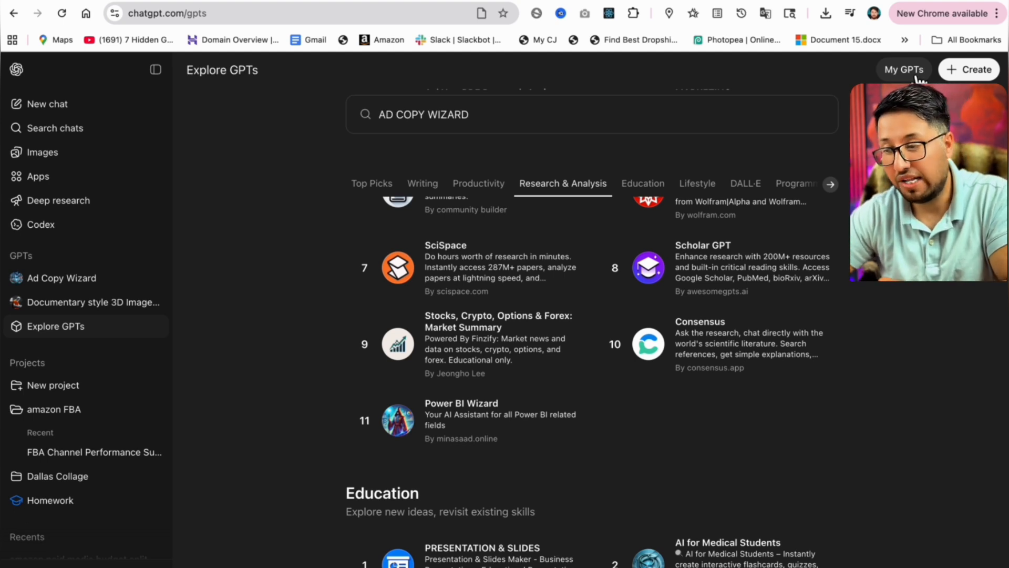
Open My GPTs and delete both Untitled GPTs, confirming each deletion.
click(905, 70)
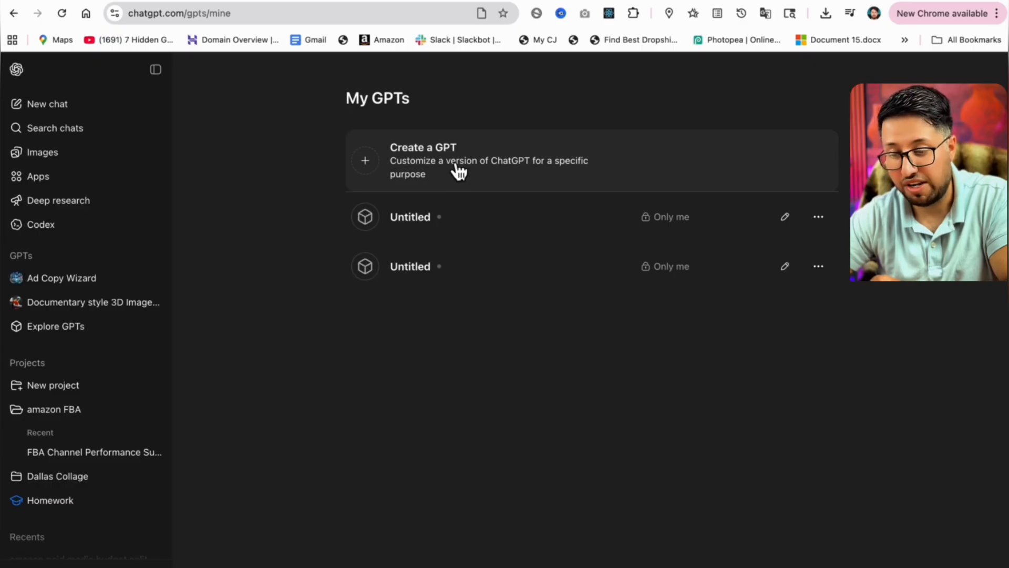
click(828, 227)
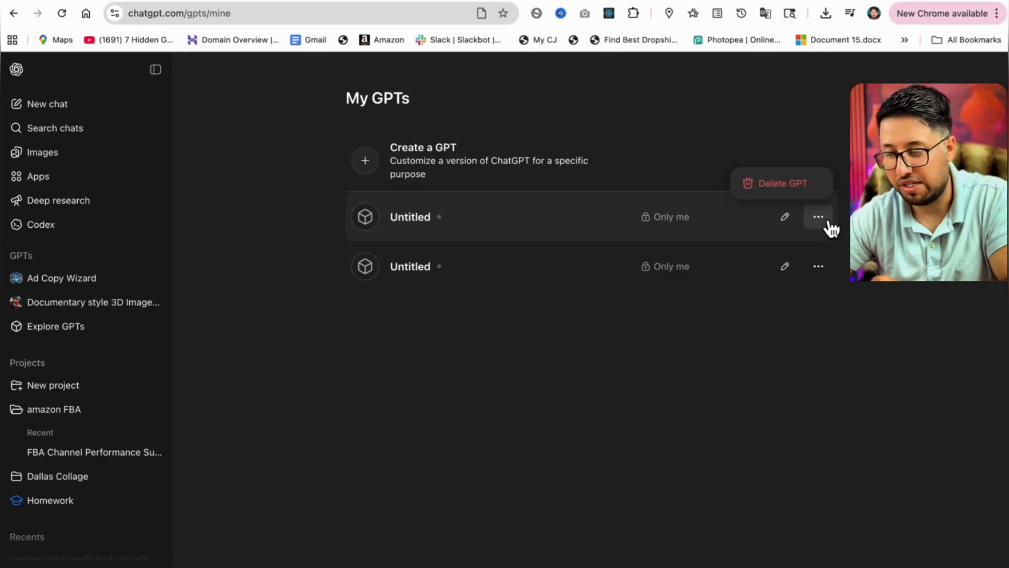
click(791, 188)
click(633, 340)
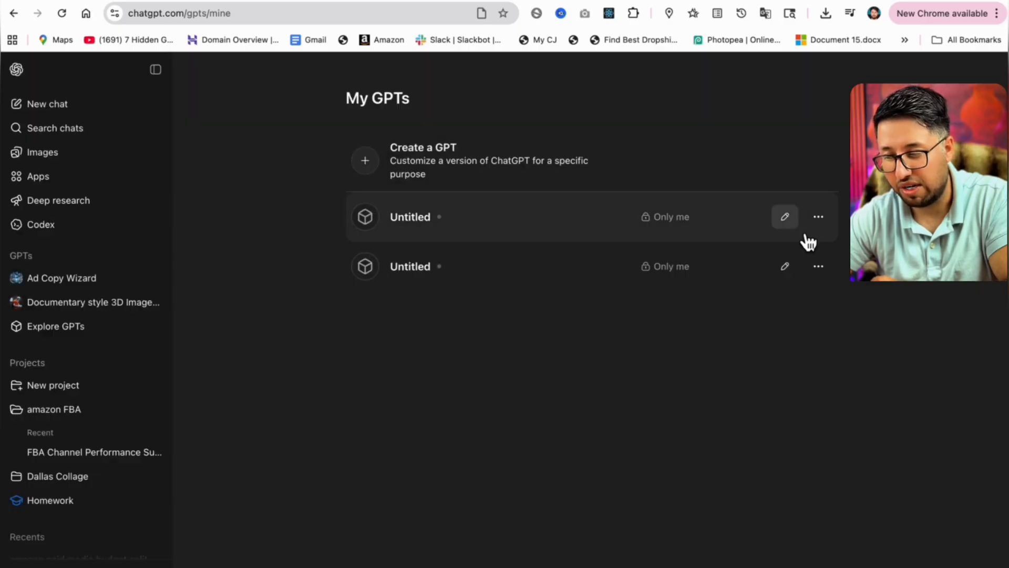
click(823, 225)
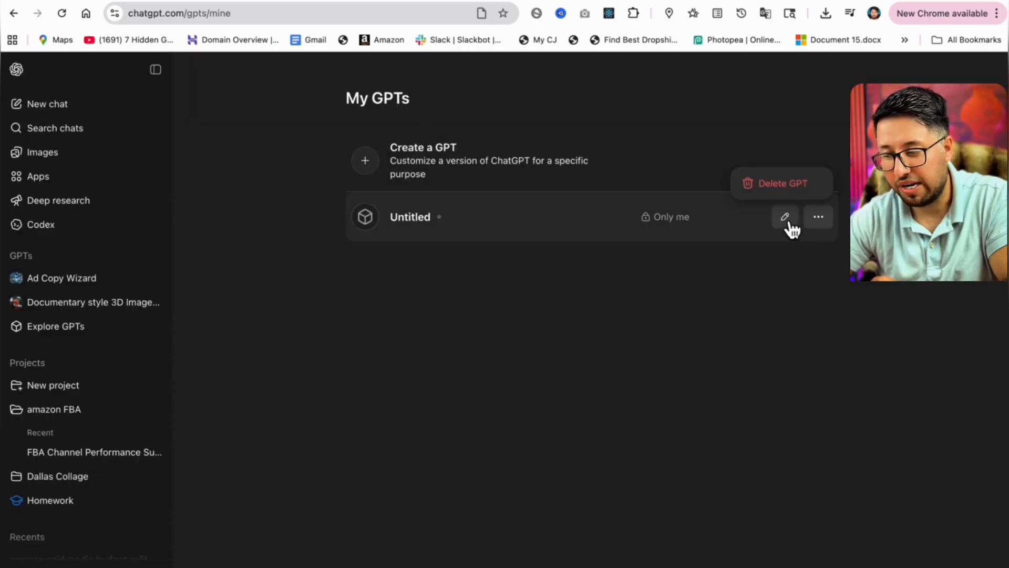
click(784, 185)
click(609, 339)
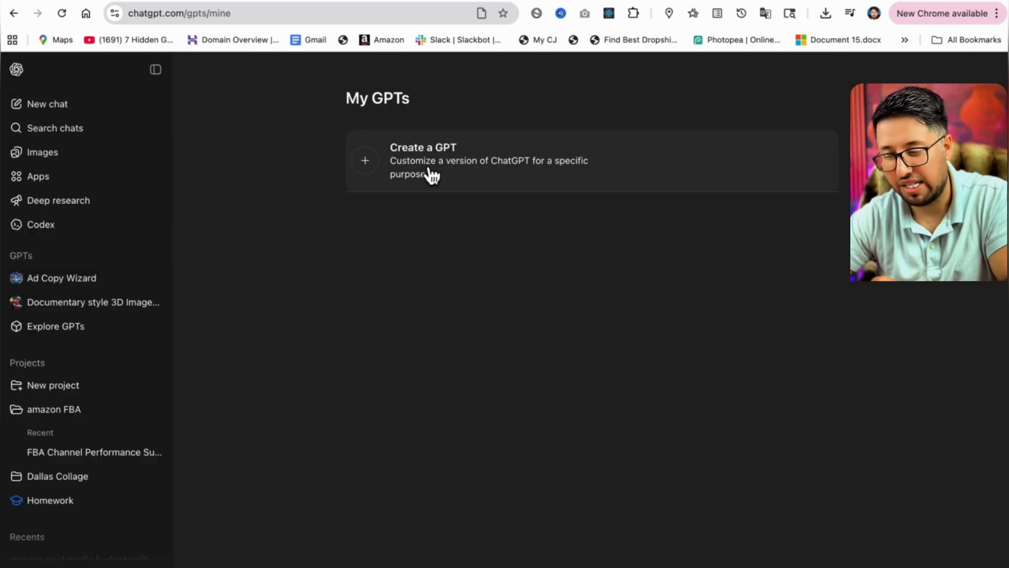
Start a new chat and view the Thinking effort options in the message box.
click(63, 112)
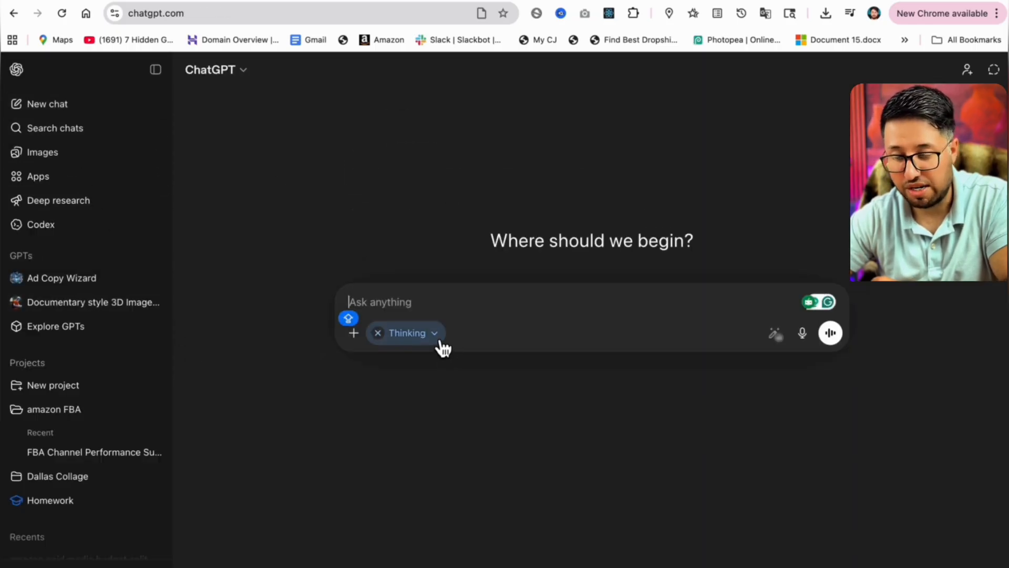
click(440, 341)
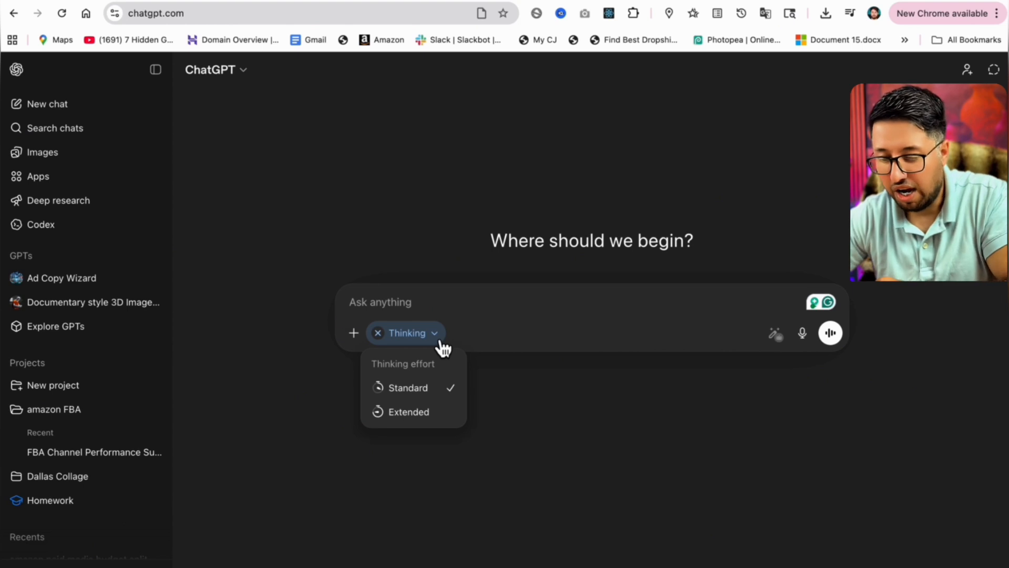
click(440, 343)
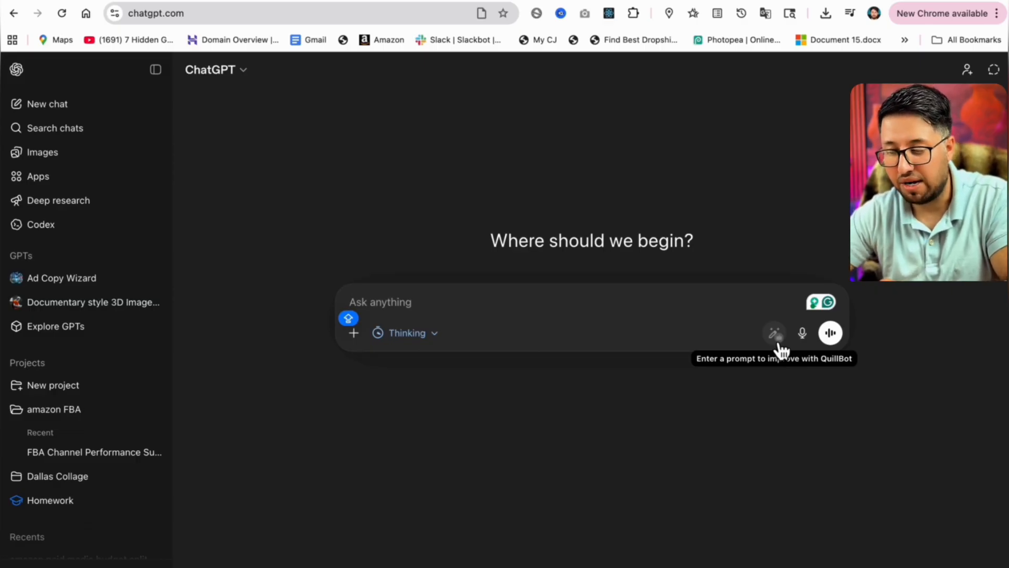
Open the amazon paid media budget chat from the Recents list.
scroll(110, 414, down, 3)
click(113, 416)
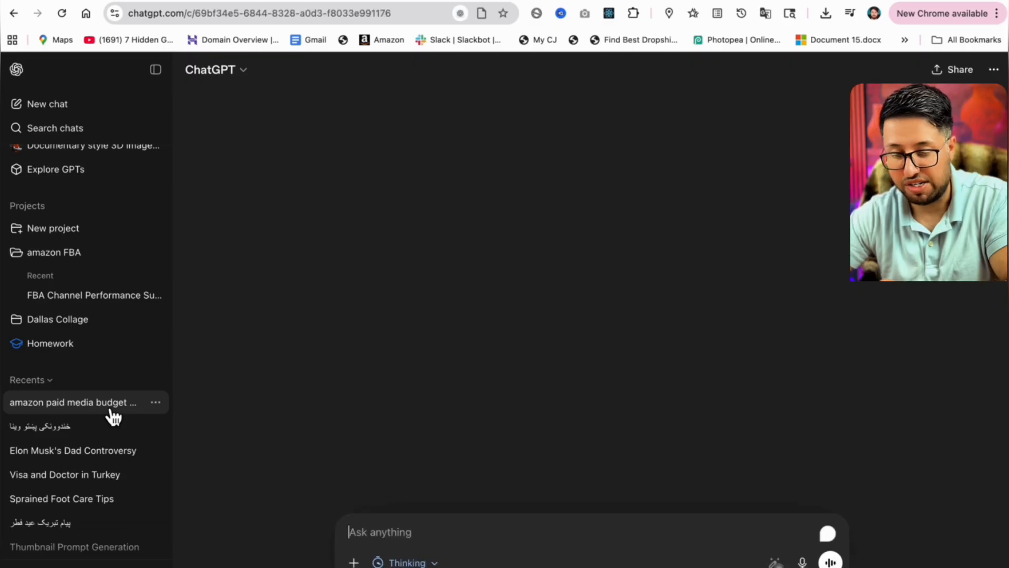